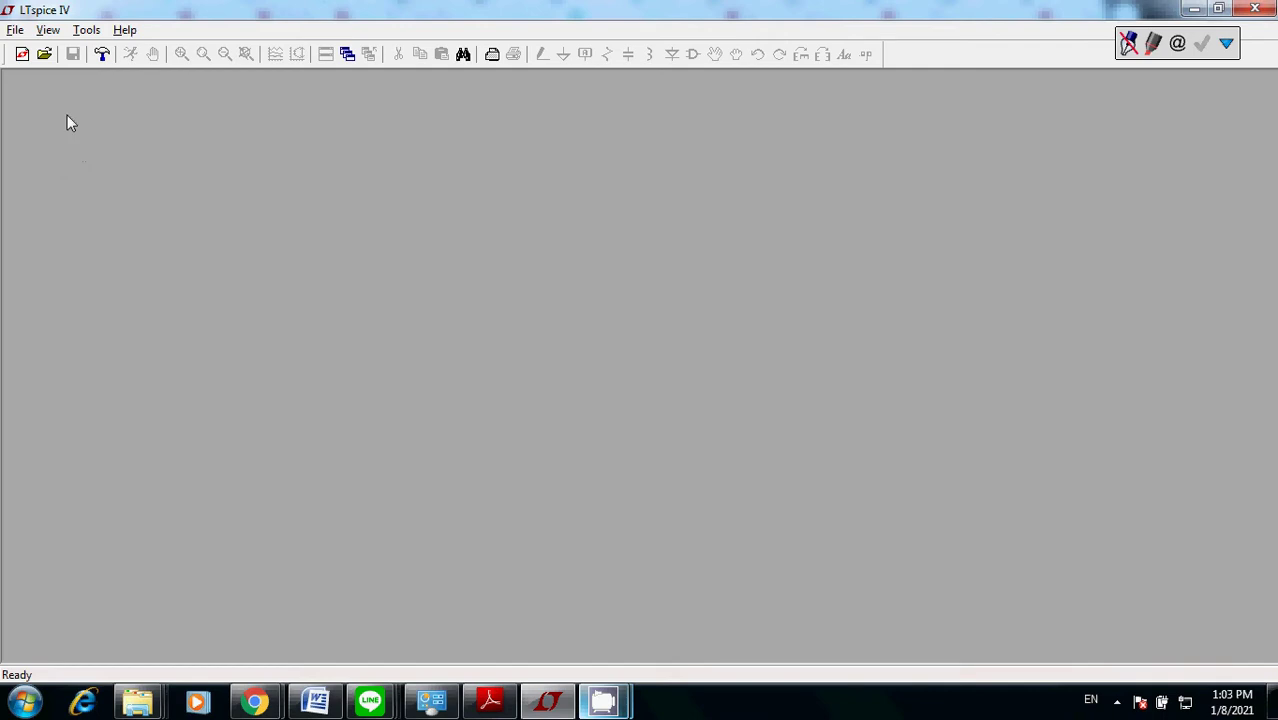
Create a new schematic and place one nmos transistor in its lower half
click(15, 32)
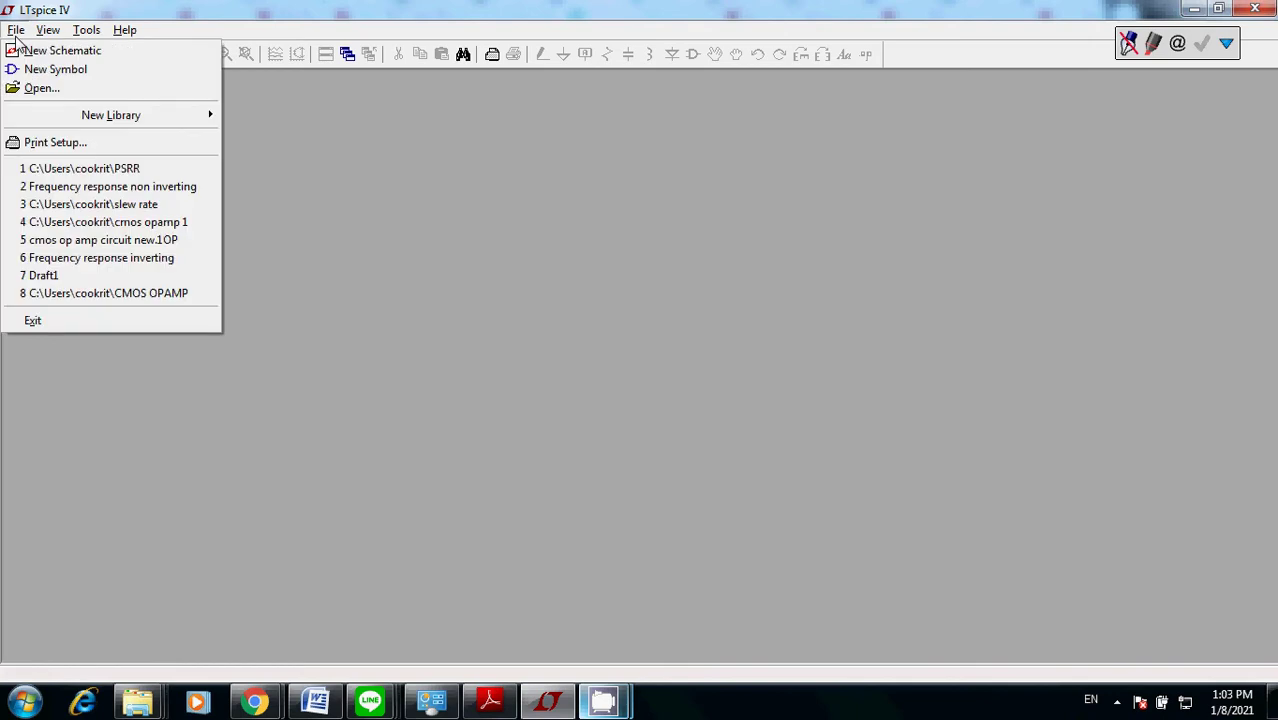
click(30, 50)
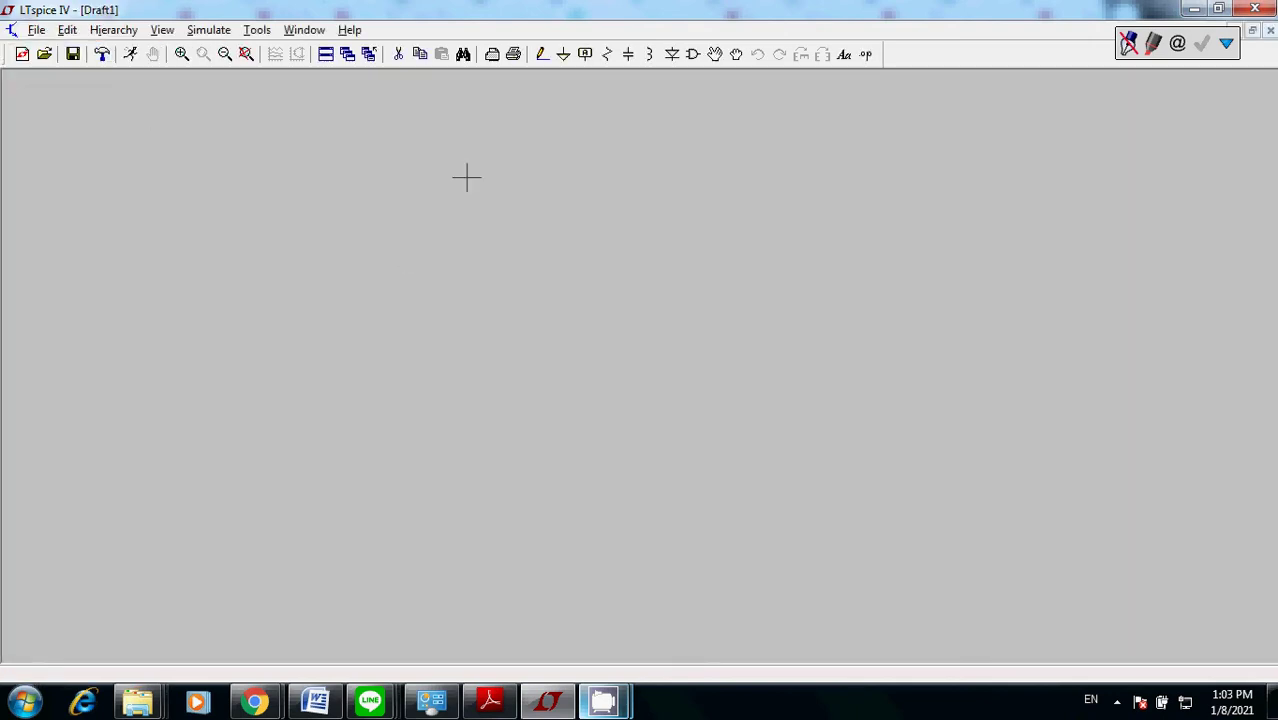
click(694, 55)
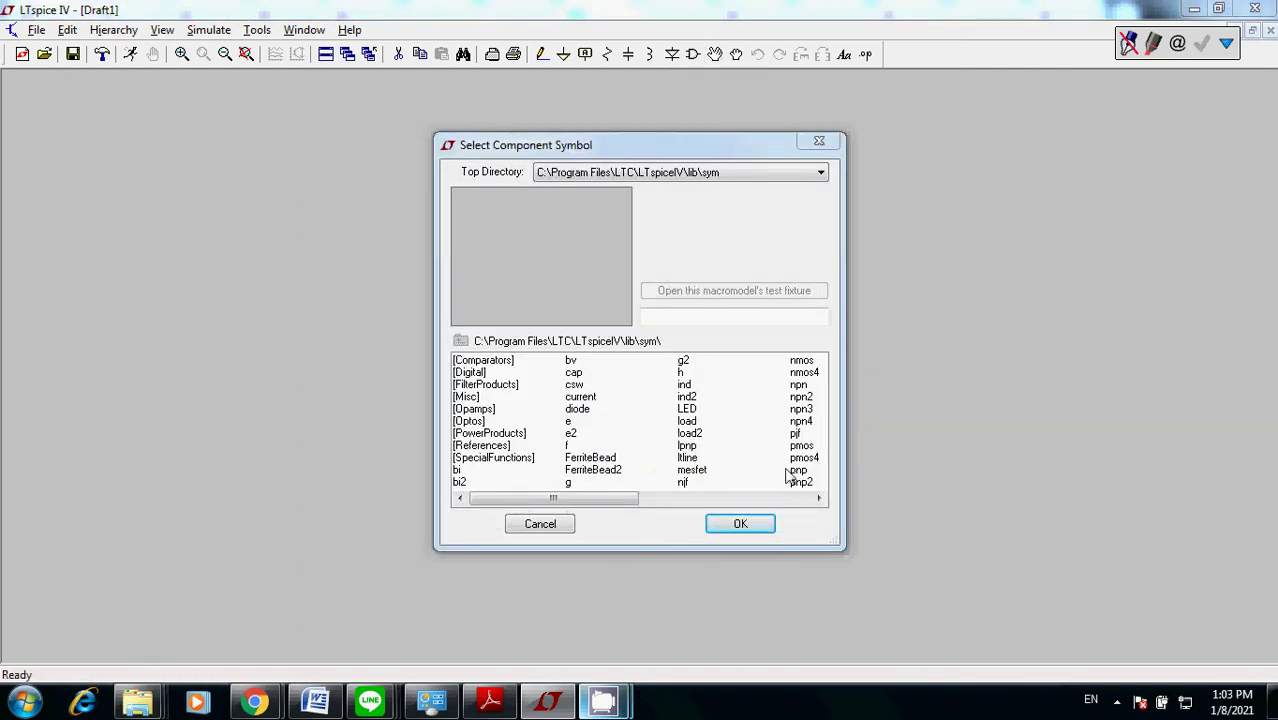
click(789, 364)
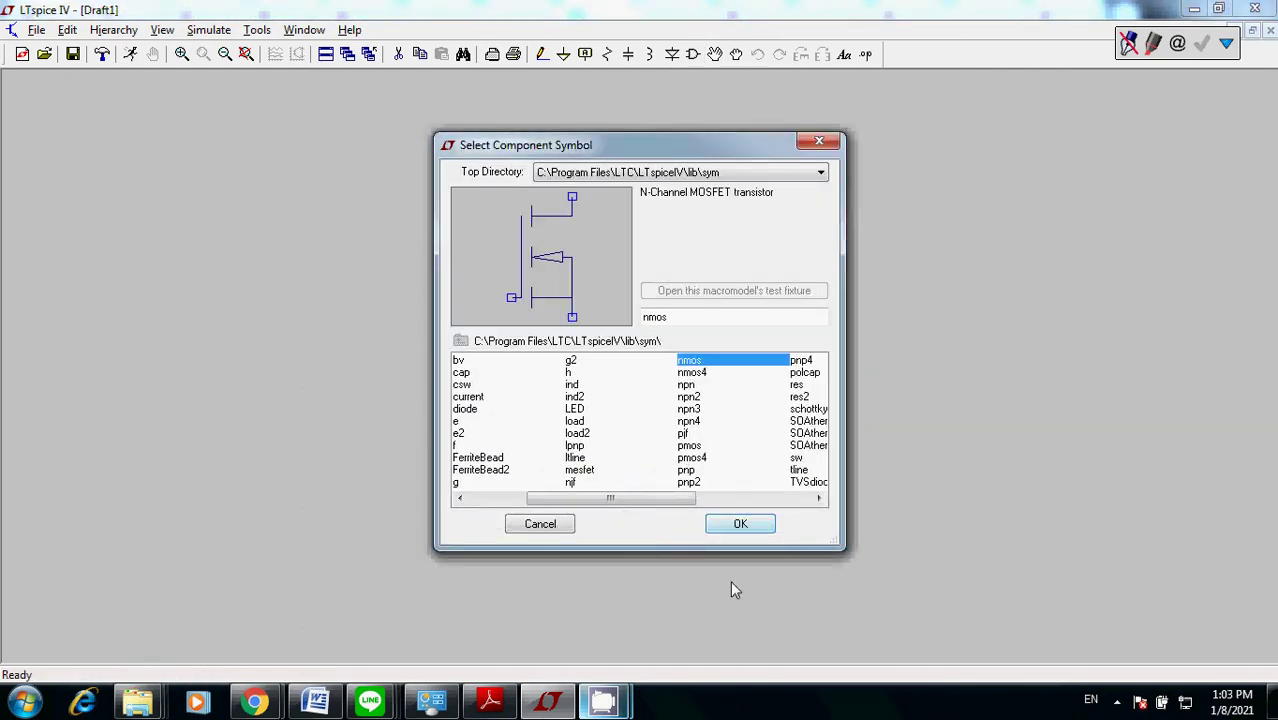
click(741, 526)
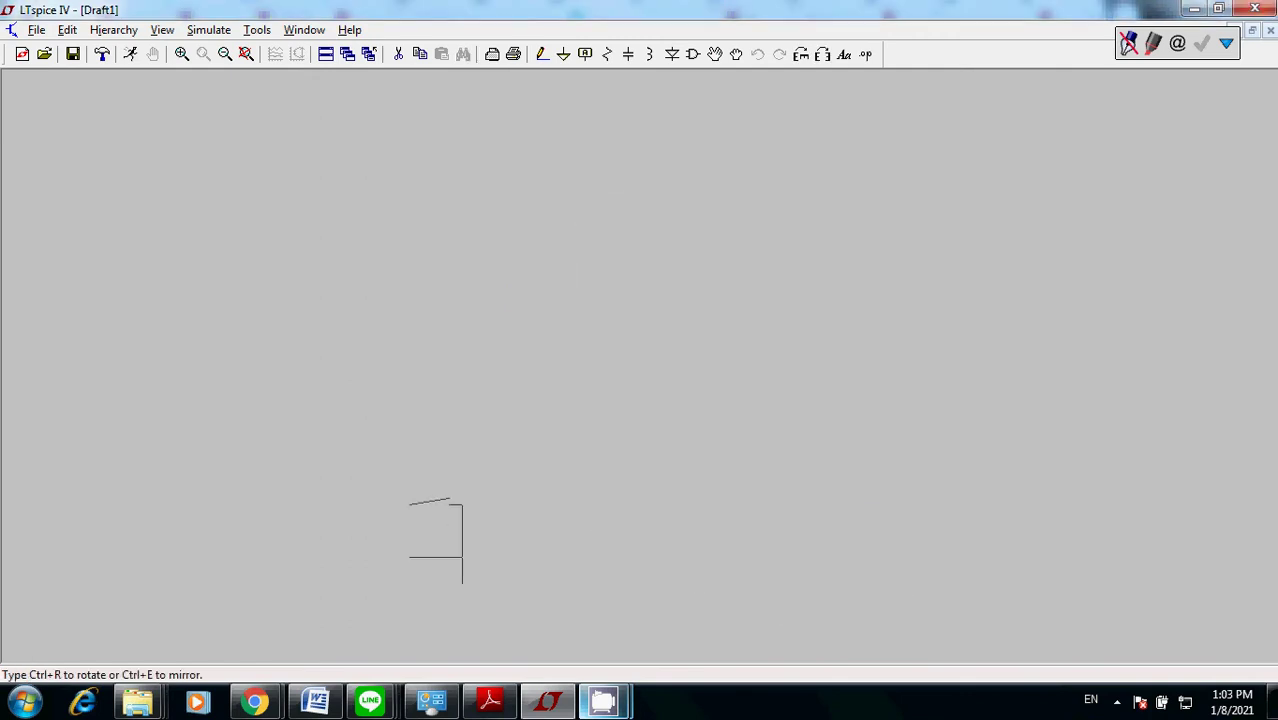
click(357, 426)
key(Escape)
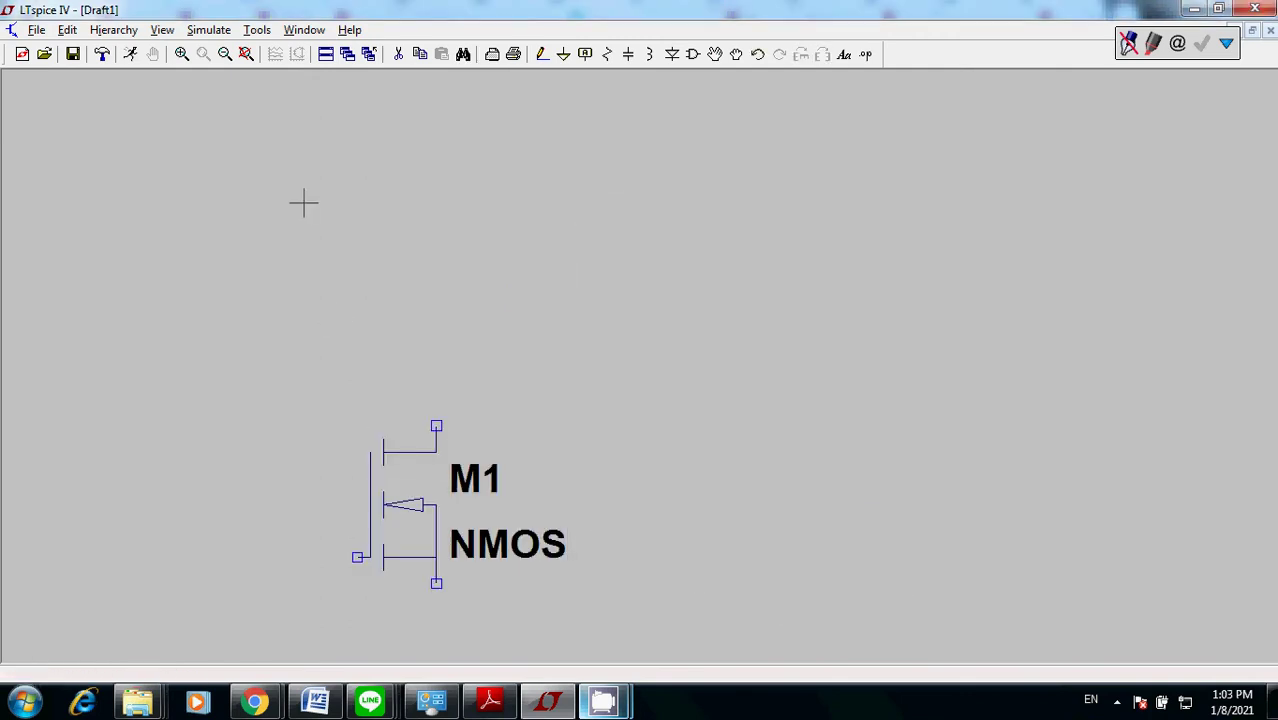
Place one pmos transistor directly above the NMOS transistor and end the placement
click(692, 54)
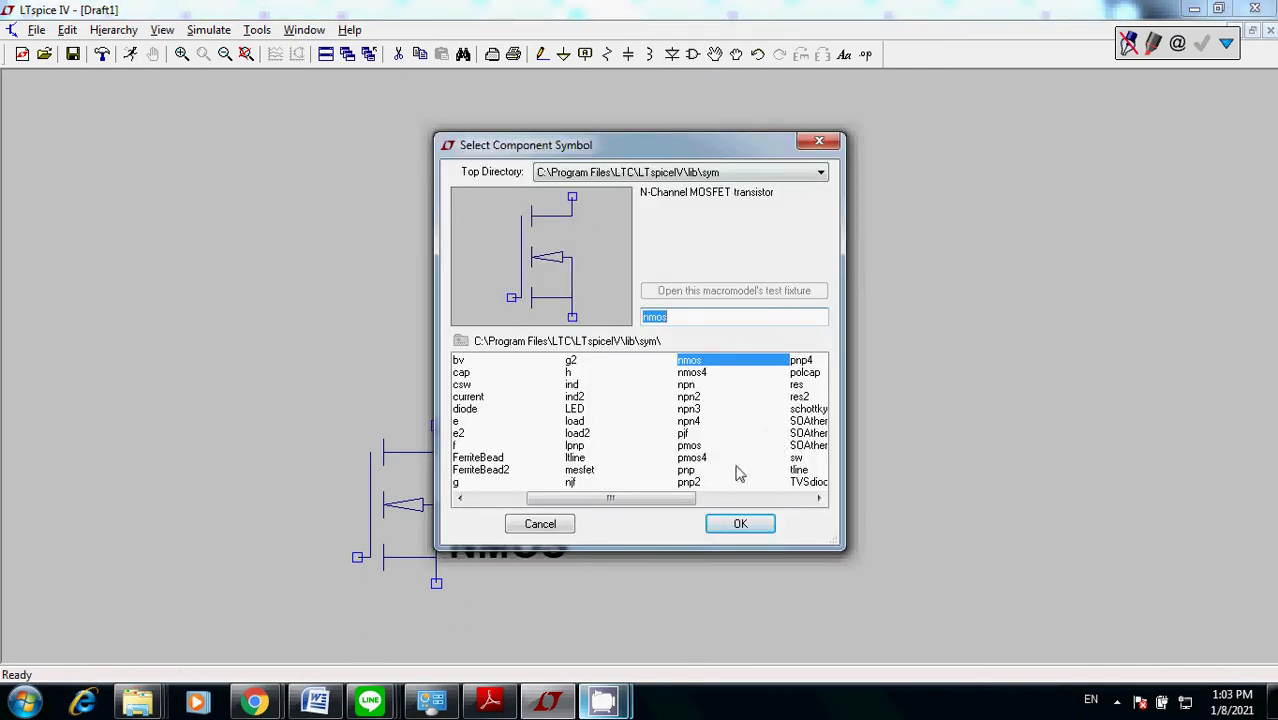
click(700, 445)
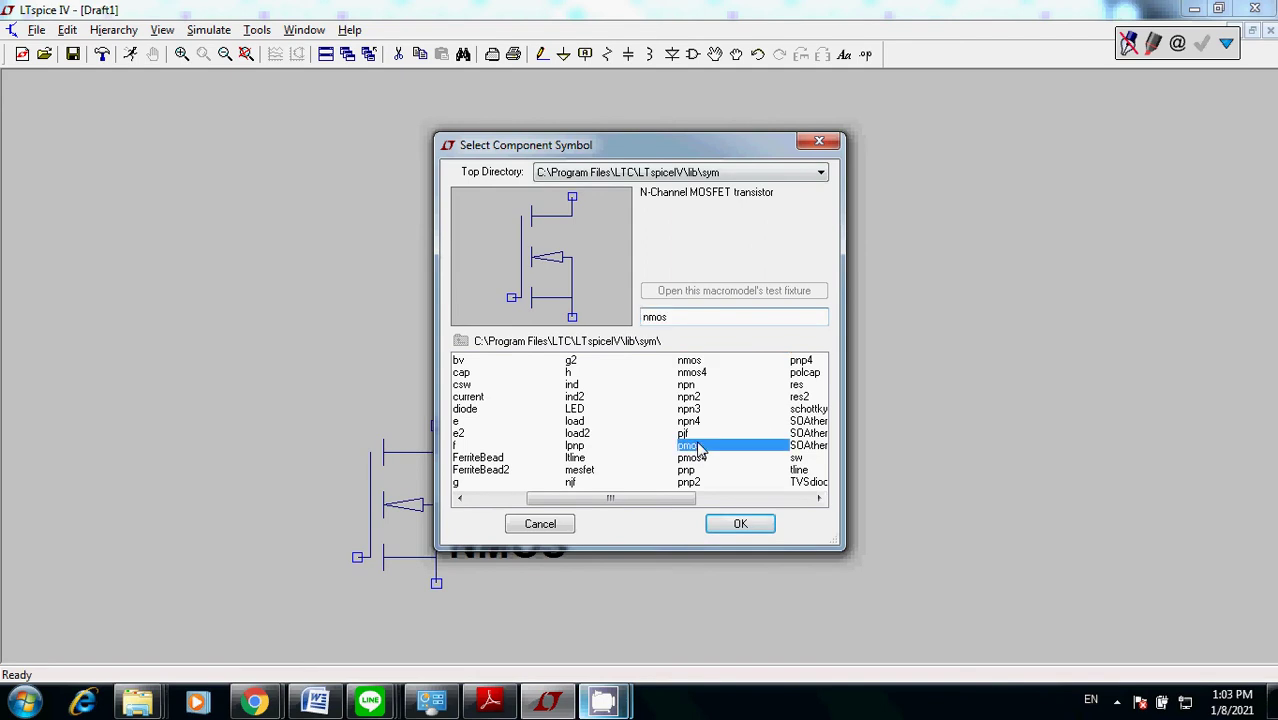
click(724, 528)
click(436, 295)
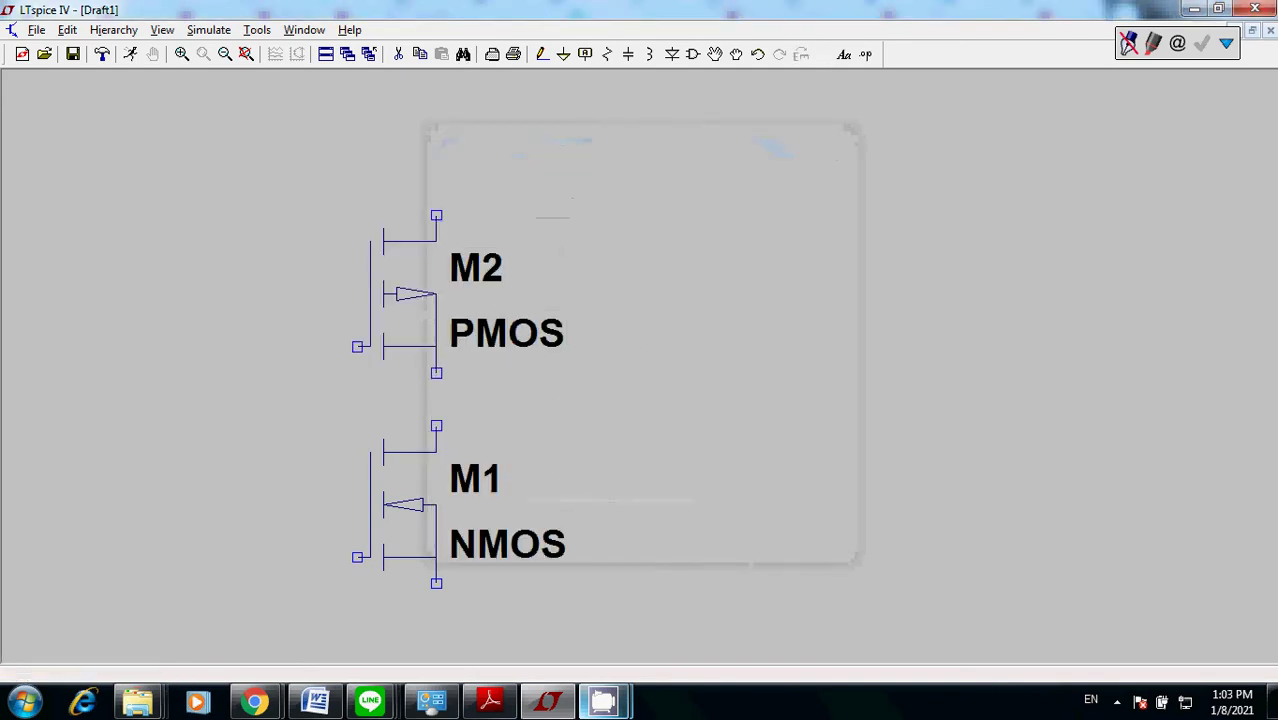
right_click(410, 300)
click(724, 270)
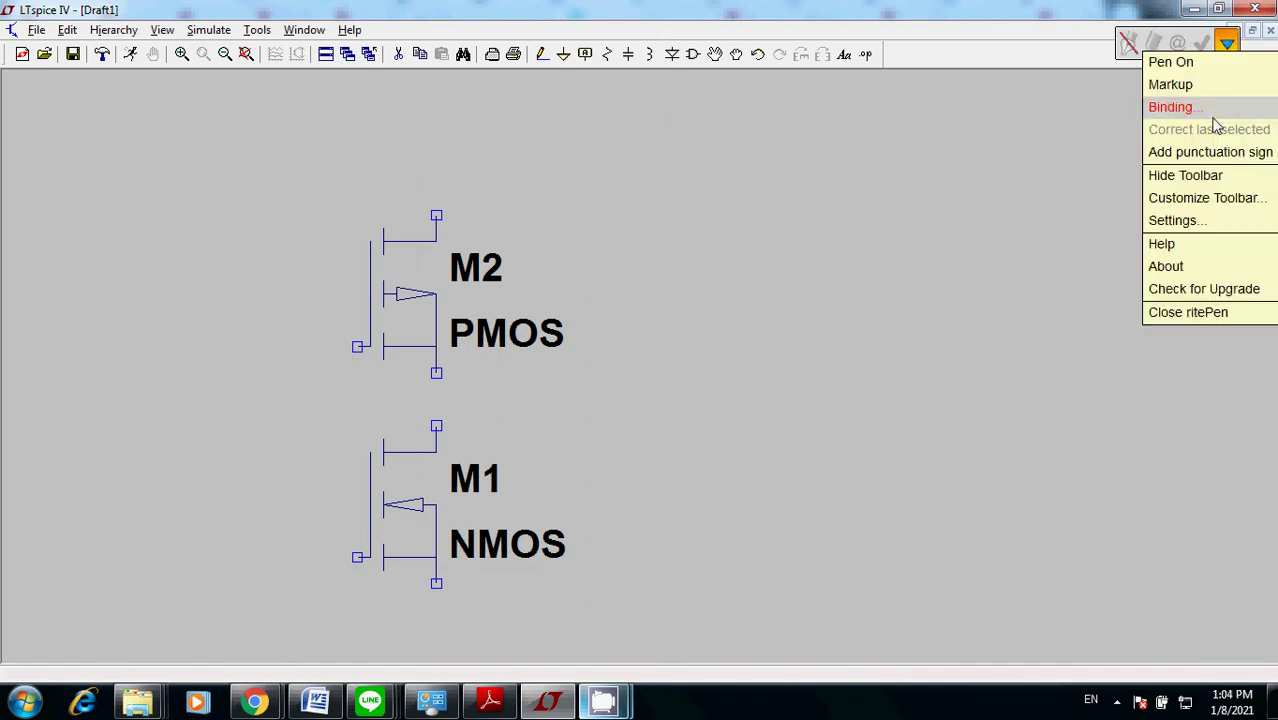
Circle the three terminals of the PMOS transistor with the red markup pen and leave the screen markup
click(1212, 86)
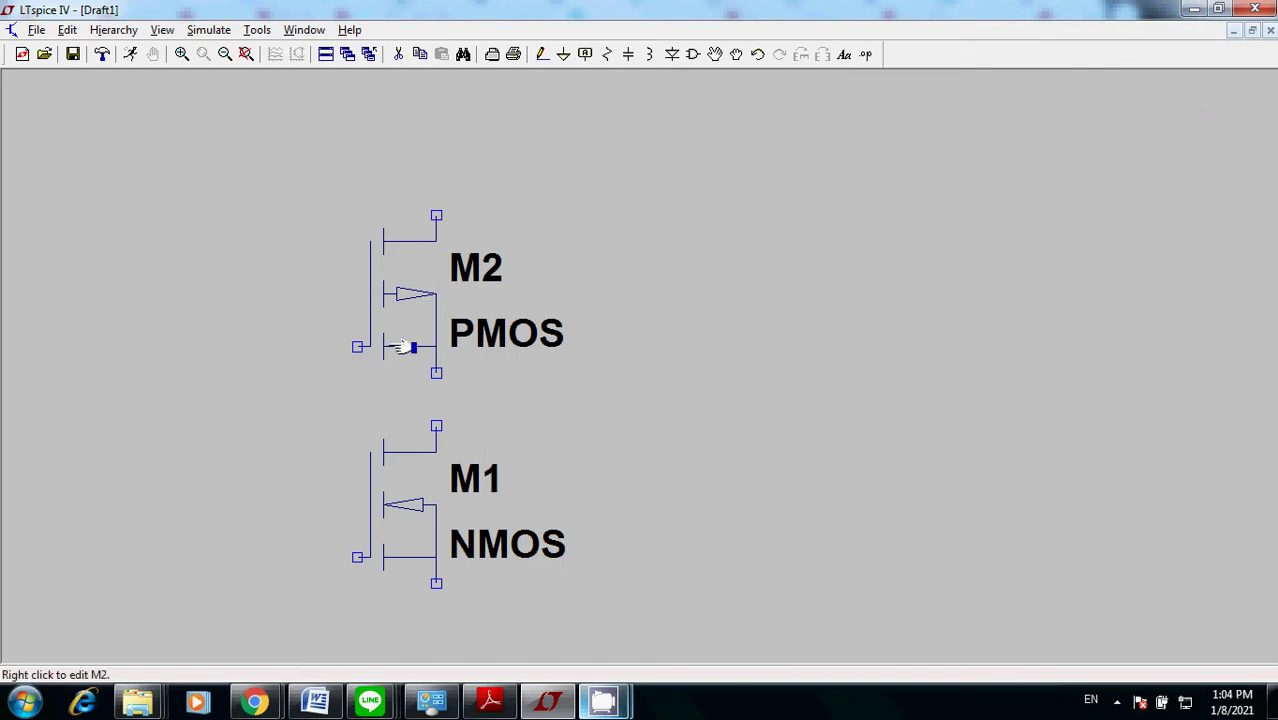
key(ctrl+shift+p)
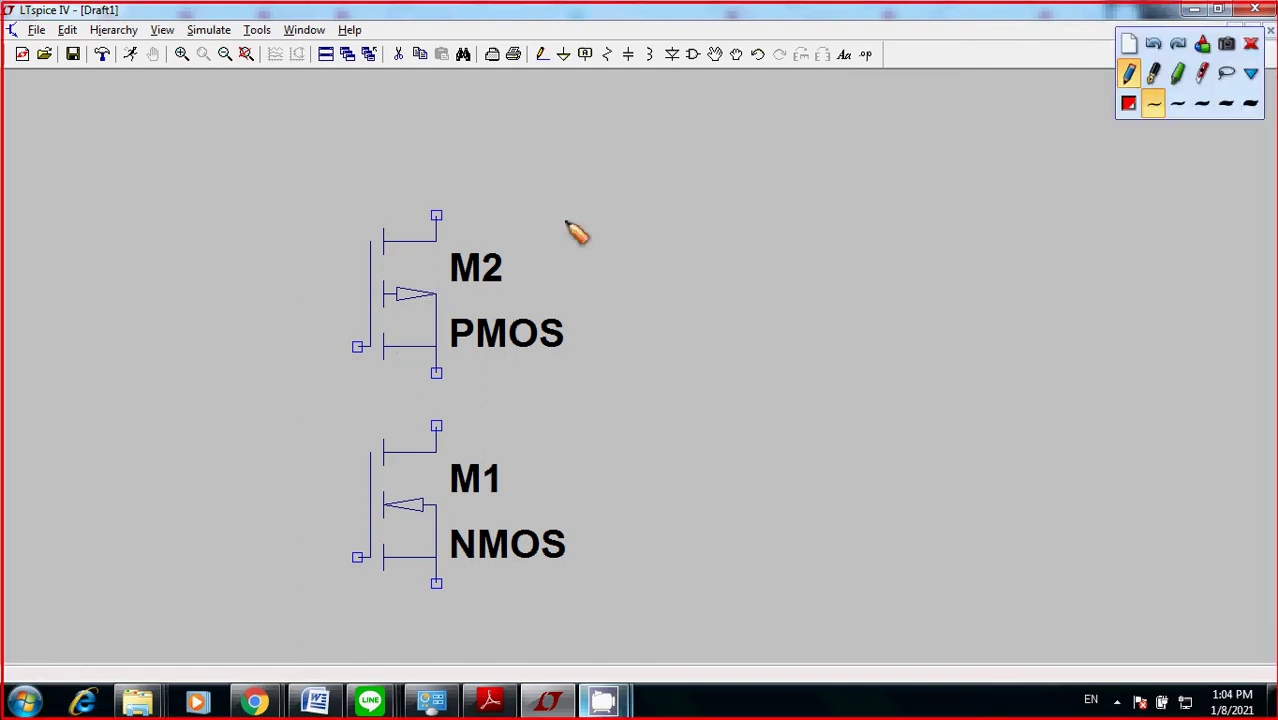
drag(353, 343, 341, 344)
click(422, 365)
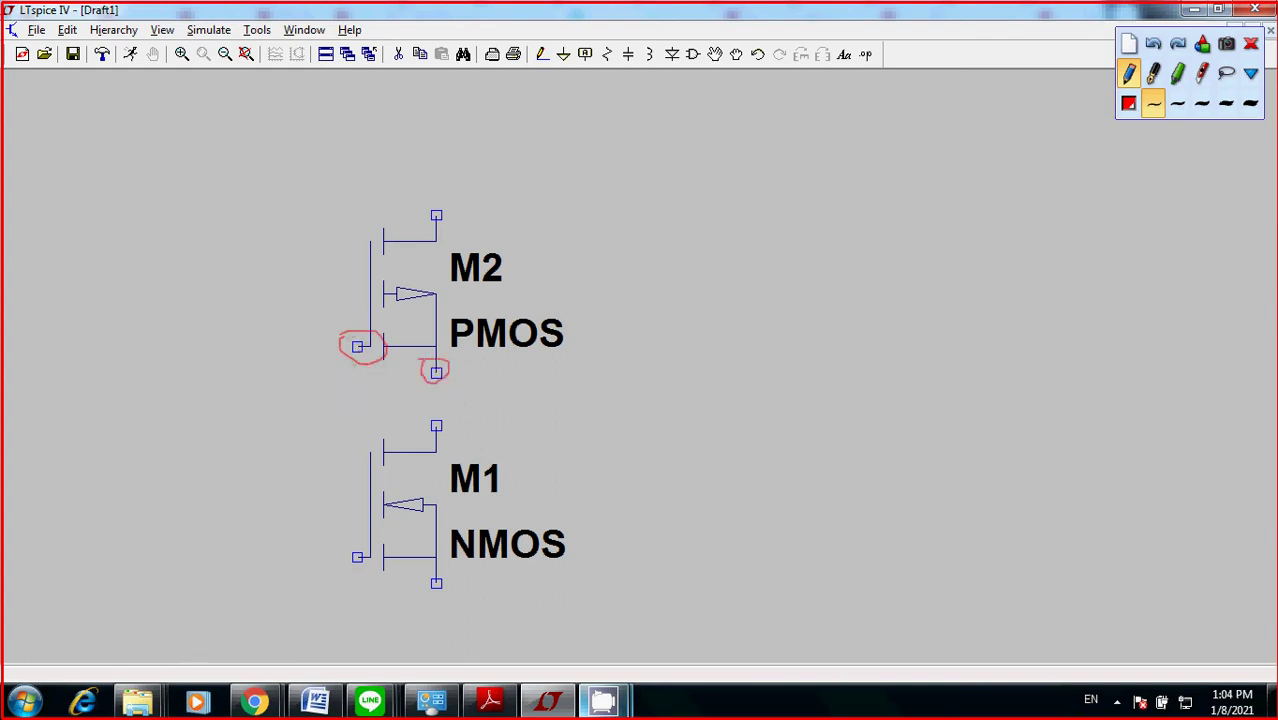
click(434, 197)
key(Escape)
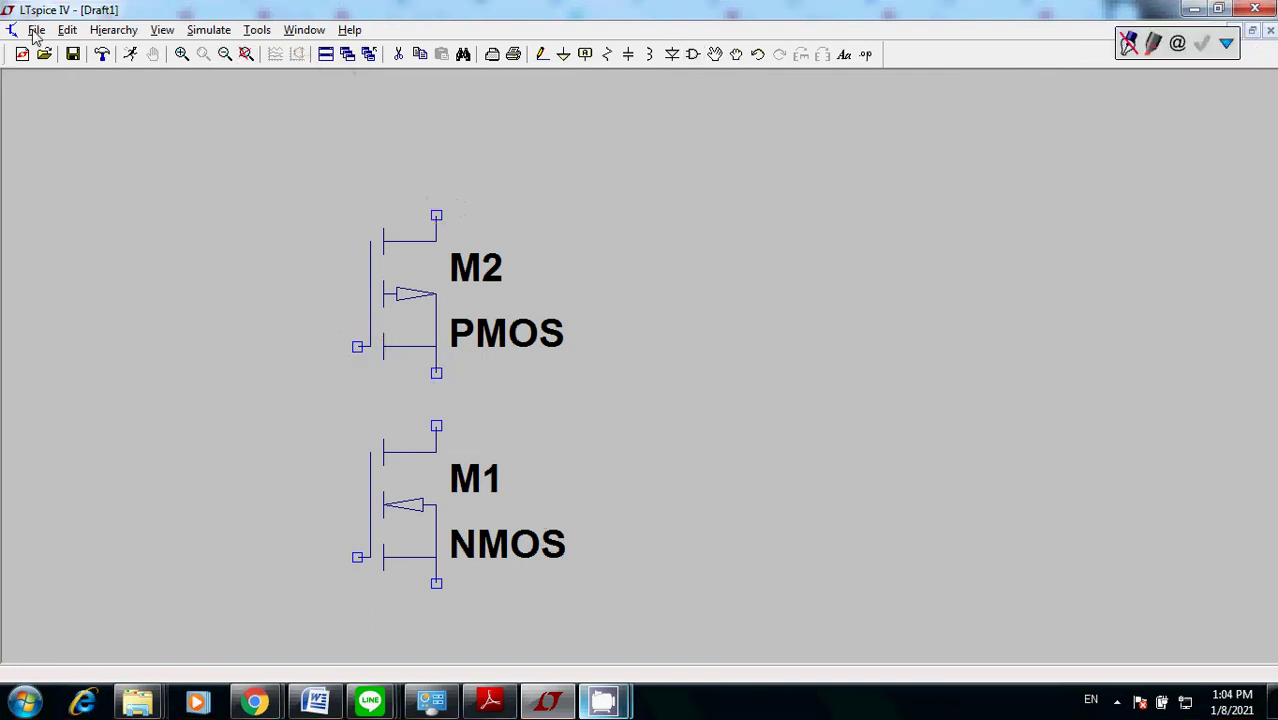
Open the recently used cmos opamp 1 schematic
click(36, 31)
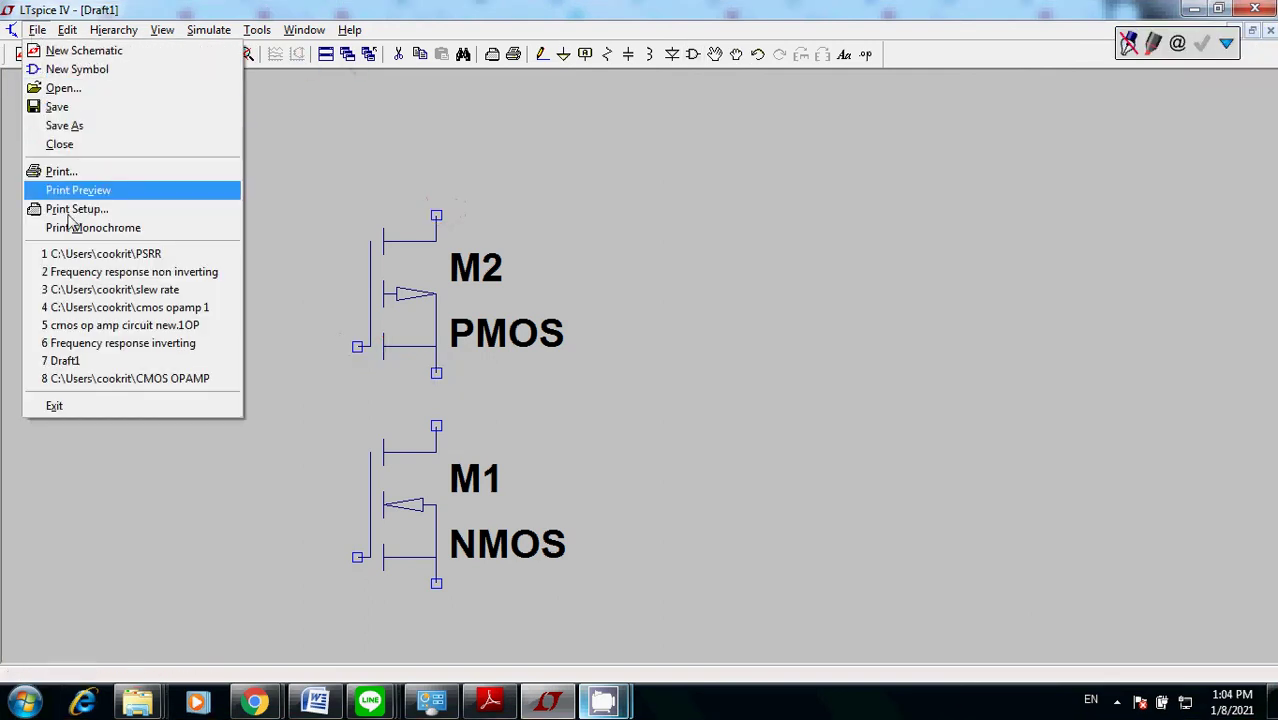
click(110, 310)
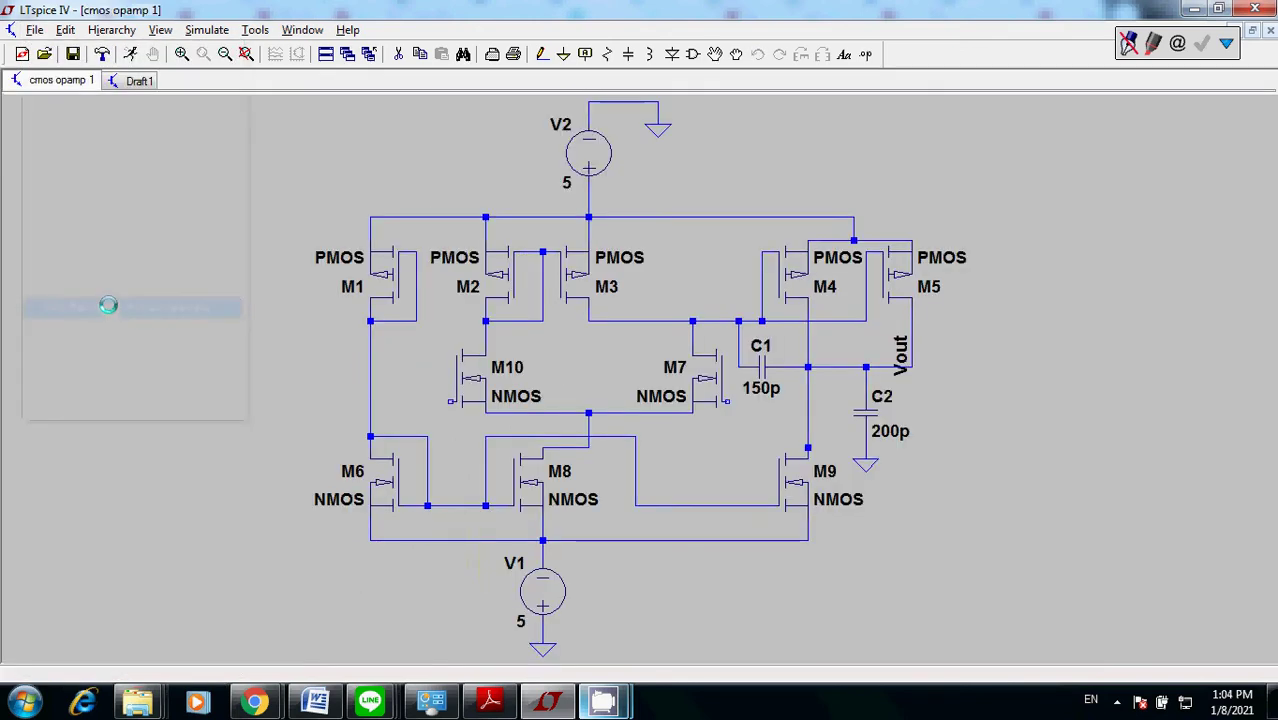
Start a blank screen markup over the op-amp circuit and mark PMOS transistors M1 to M5 with red strokes
click(1229, 45)
click(1180, 50)
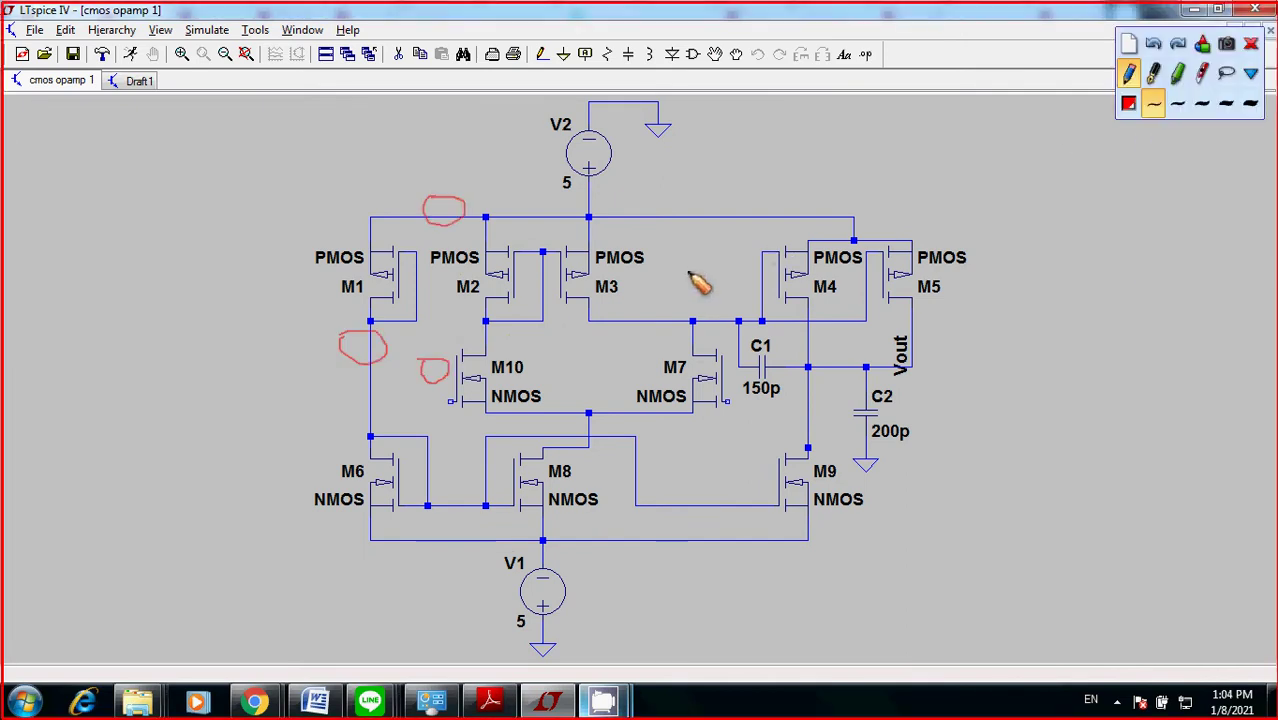
click(1128, 45)
mouse_move(352, 305)
mouse_down()
mouse_move(330, 311)
mouse_move(410, 262)
mouse_up()
mouse_move(476, 292)
mouse_down()
mouse_move(558, 250)
mouse_move(657, 250)
mouse_up()
drag(815, 266, 962, 250)
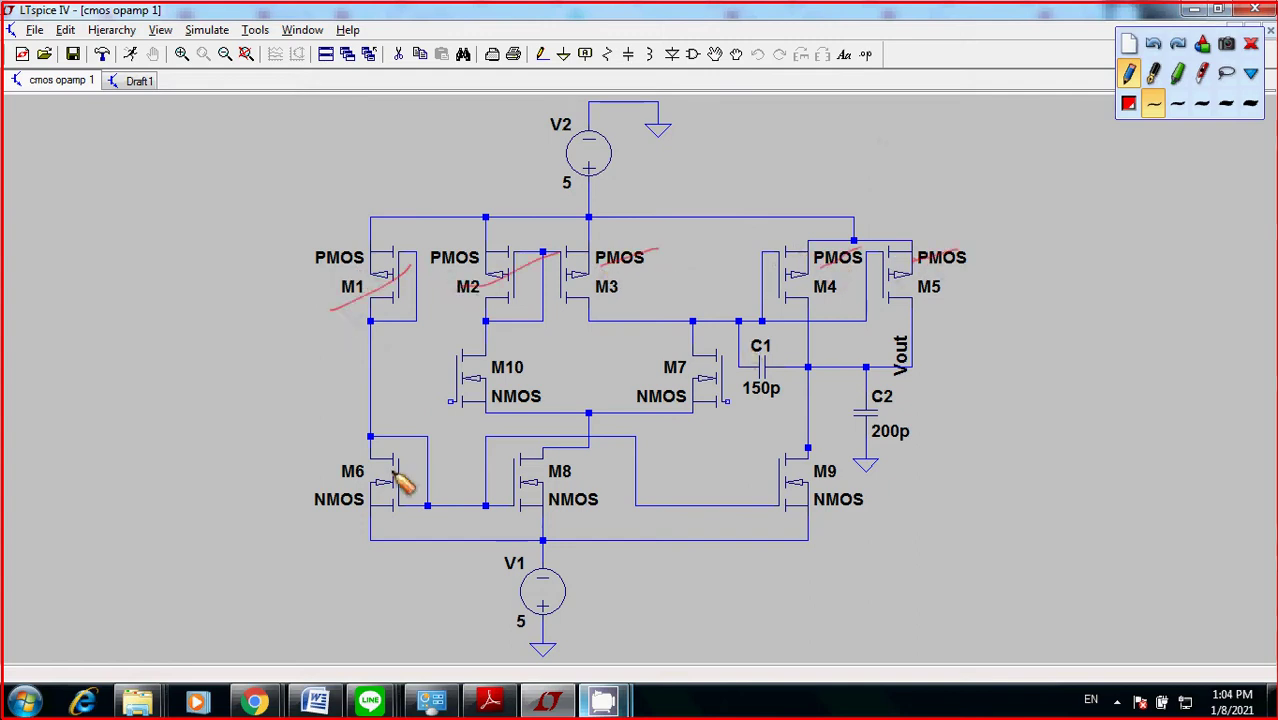
Mark NMOS transistors M6, M10, M7, M8 and M9 with red strokes and clear all the markup
drag(364, 498, 494, 453)
mouse_move(522, 383)
mouse_down()
mouse_move(617, 355)
mouse_move(712, 362)
mouse_up()
drag(522, 504, 600, 499)
drag(842, 512, 874, 499)
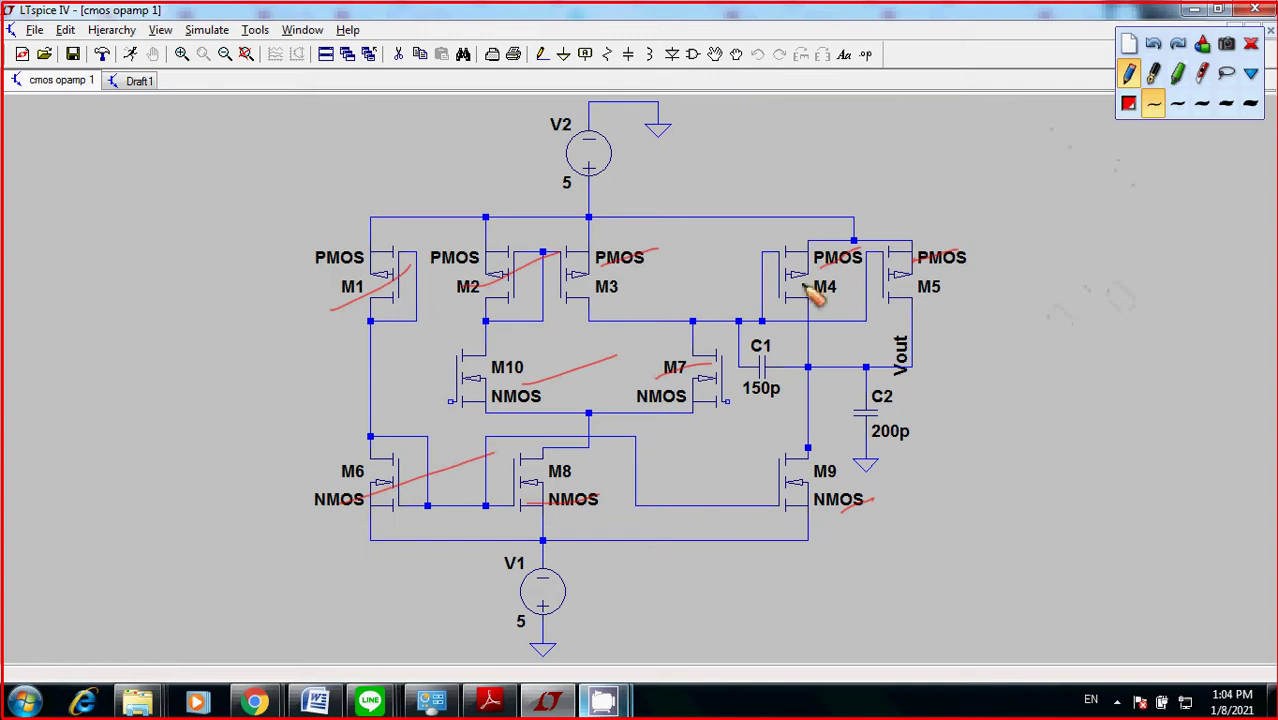
click(1130, 46)
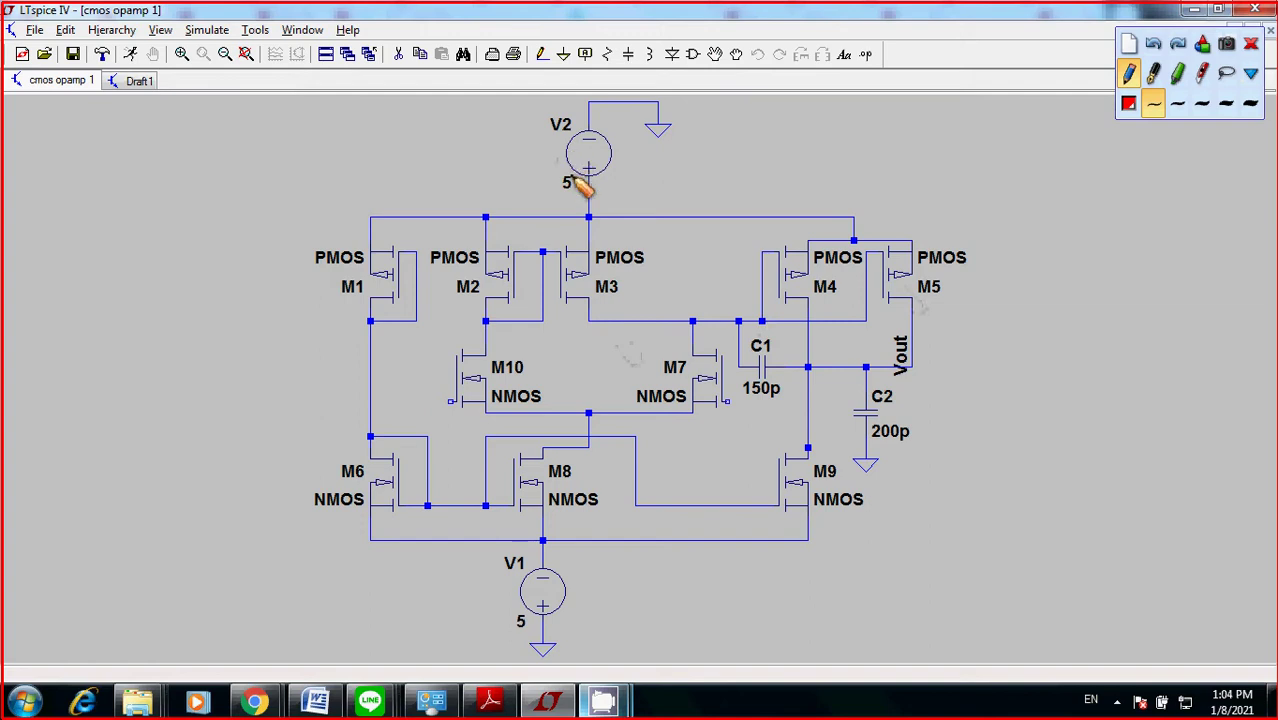
Circle sources V2 and V1, the gate inputs of M10 and M7, and Vout in red, then erase and close the markup
mouse_move(550, 136)
mouse_down()
mouse_move(637, 195)
mouse_move(655, 145)
mouse_up()
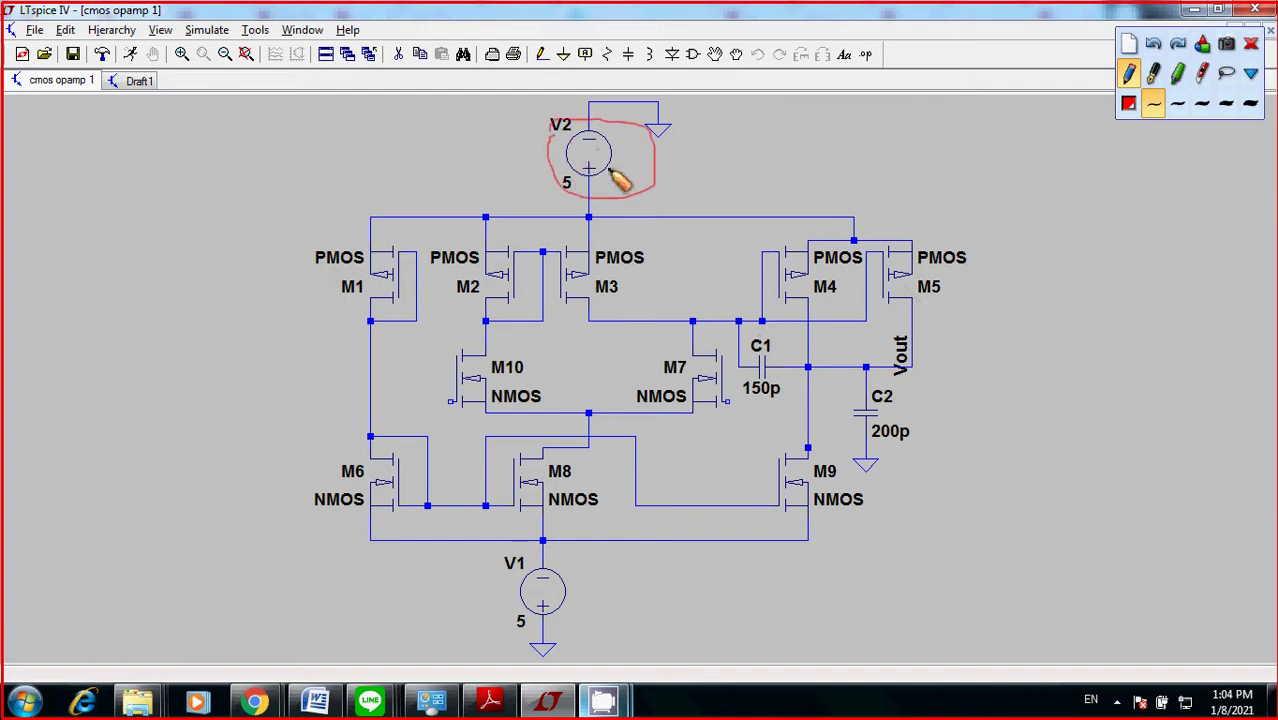
drag(506, 568, 506, 569)
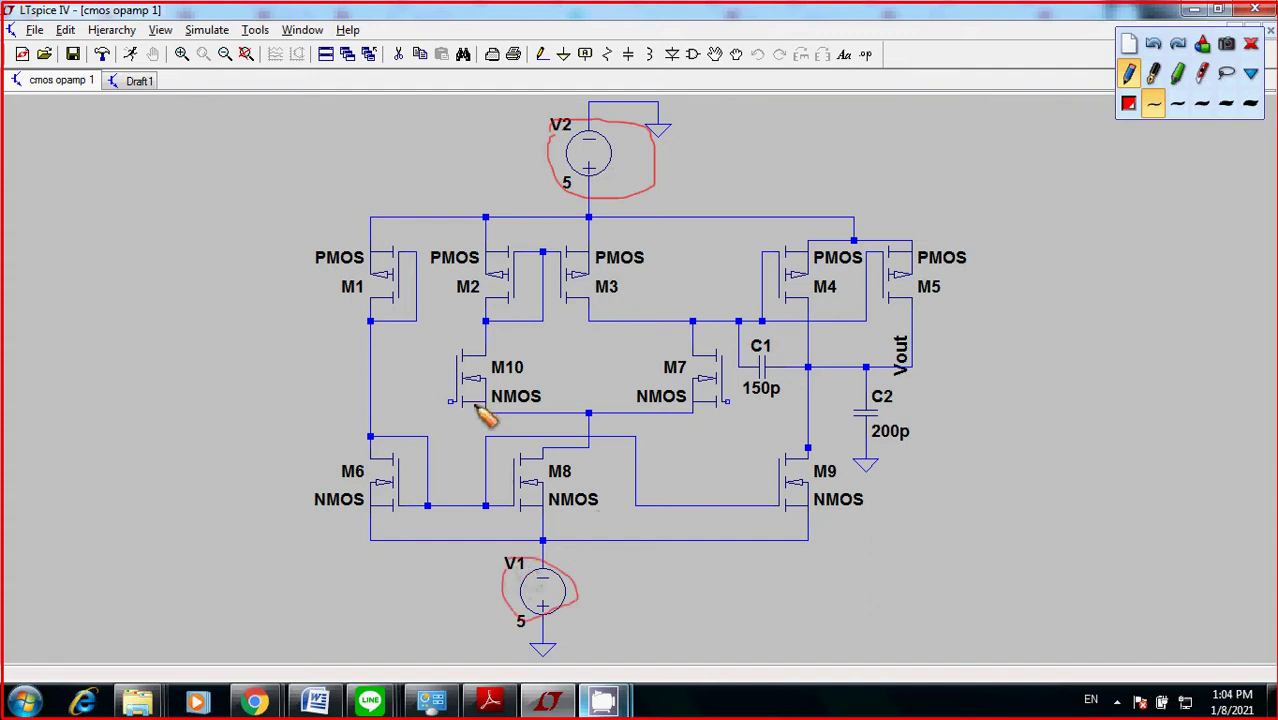
drag(446, 372, 432, 403)
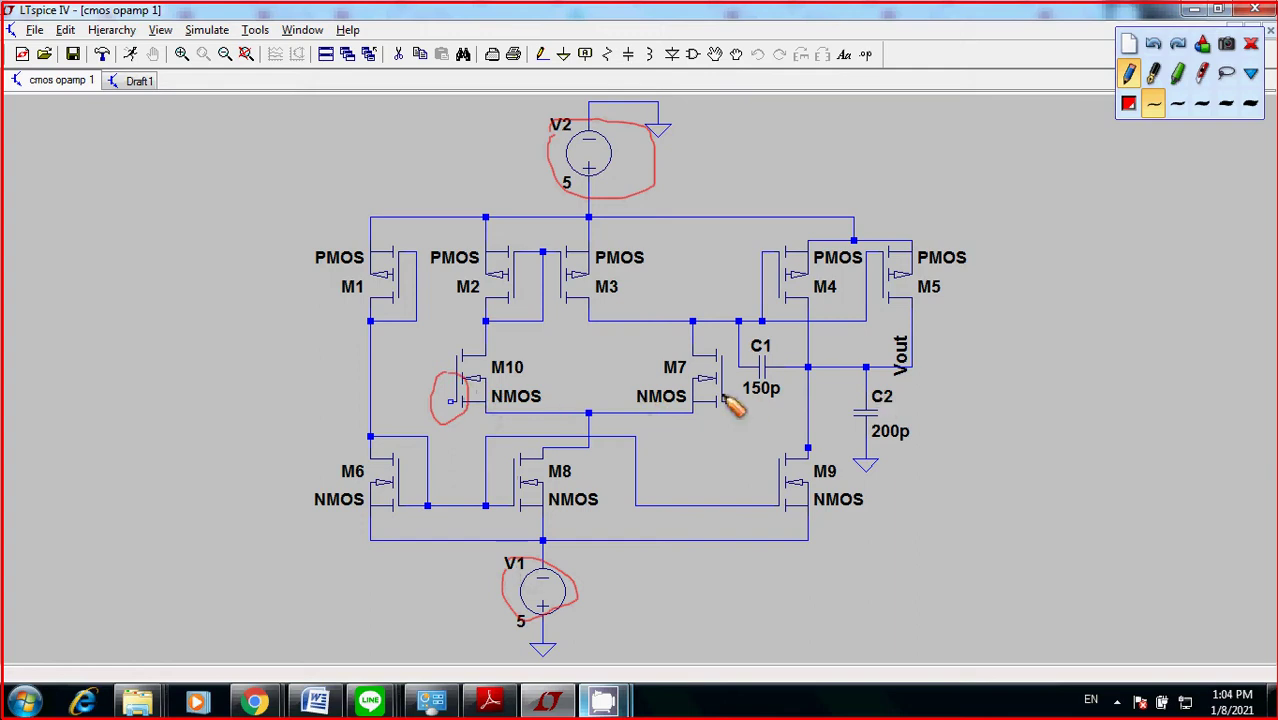
drag(712, 387, 701, 424)
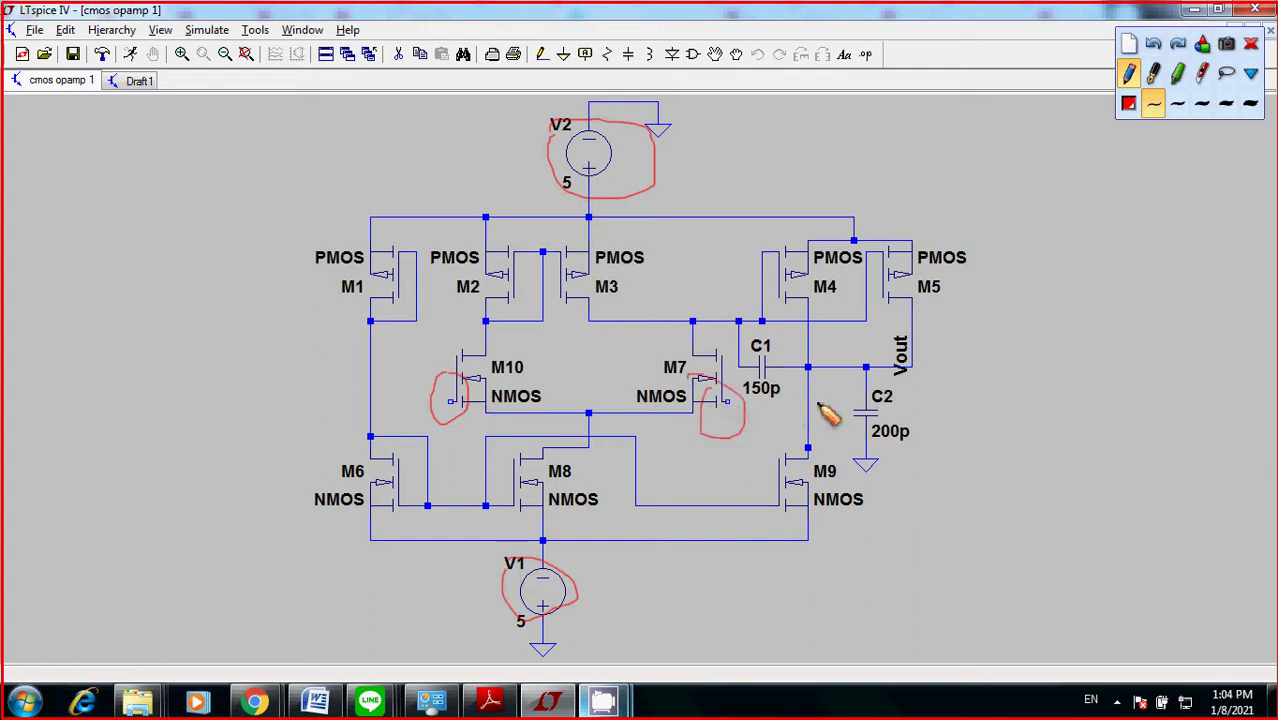
mouse_move(935, 369)
mouse_down()
mouse_move(945, 331)
mouse_move(860, 326)
mouse_up()
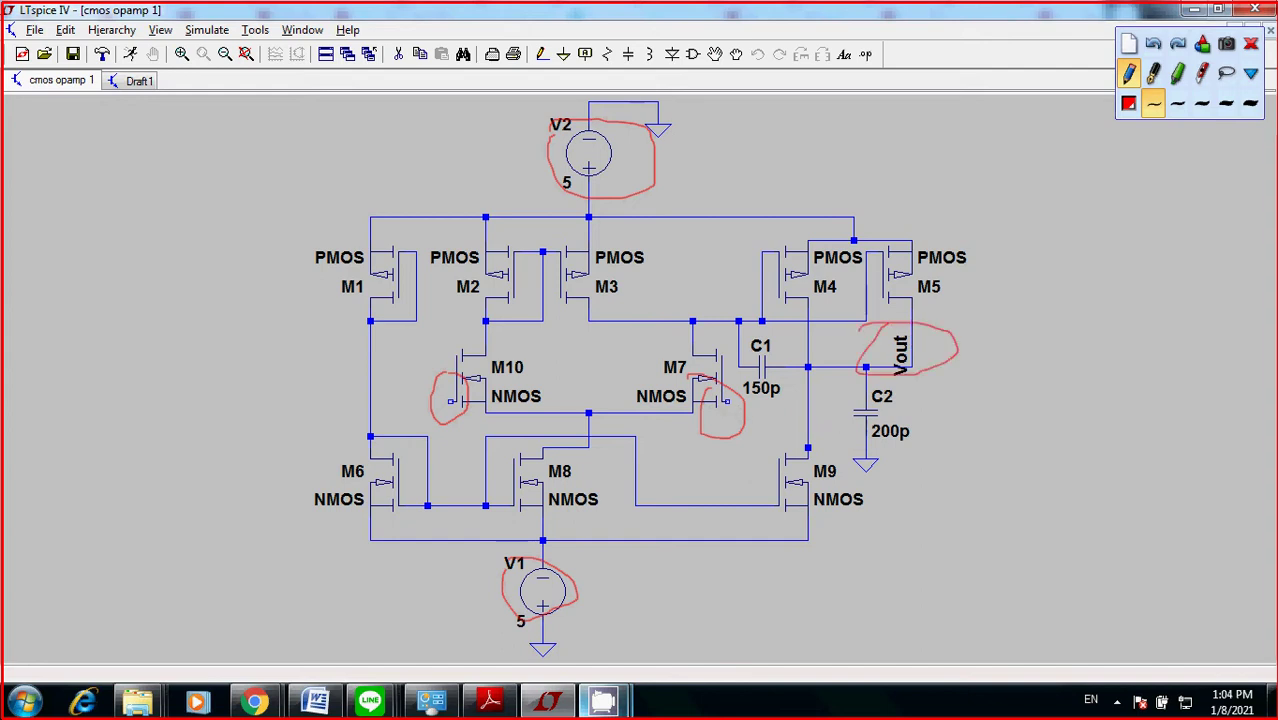
click(1128, 44)
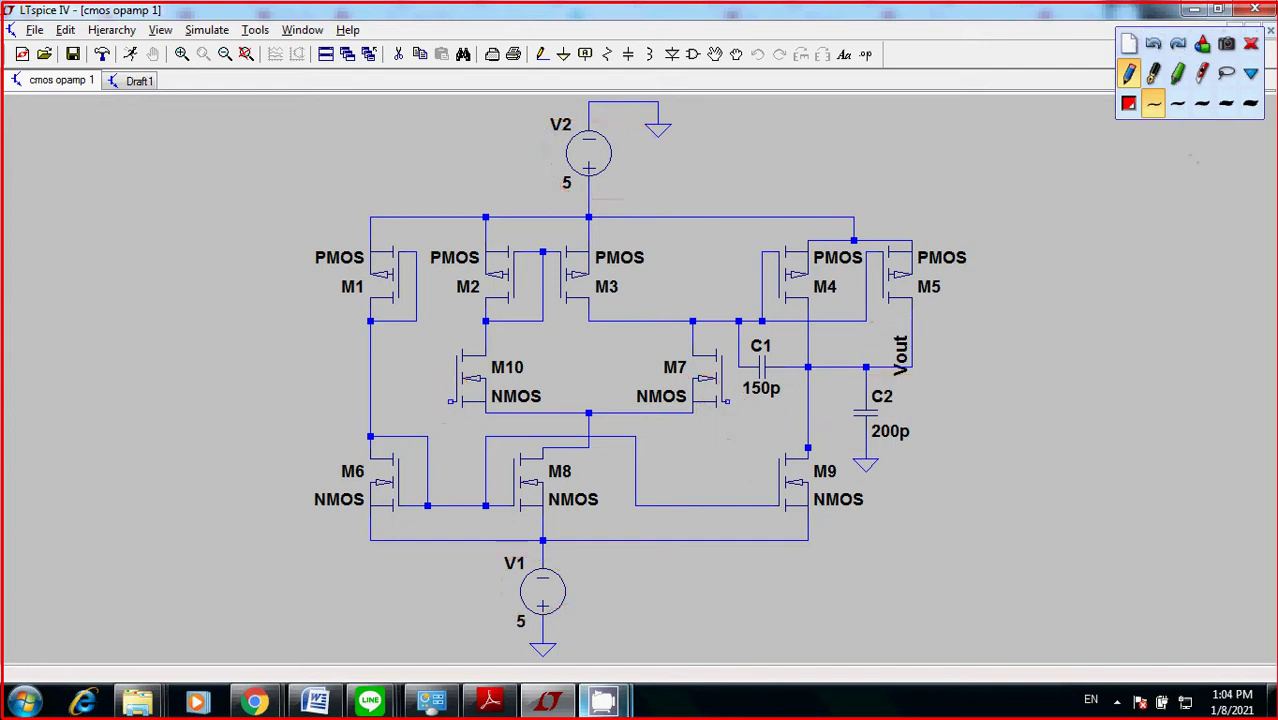
click(1250, 44)
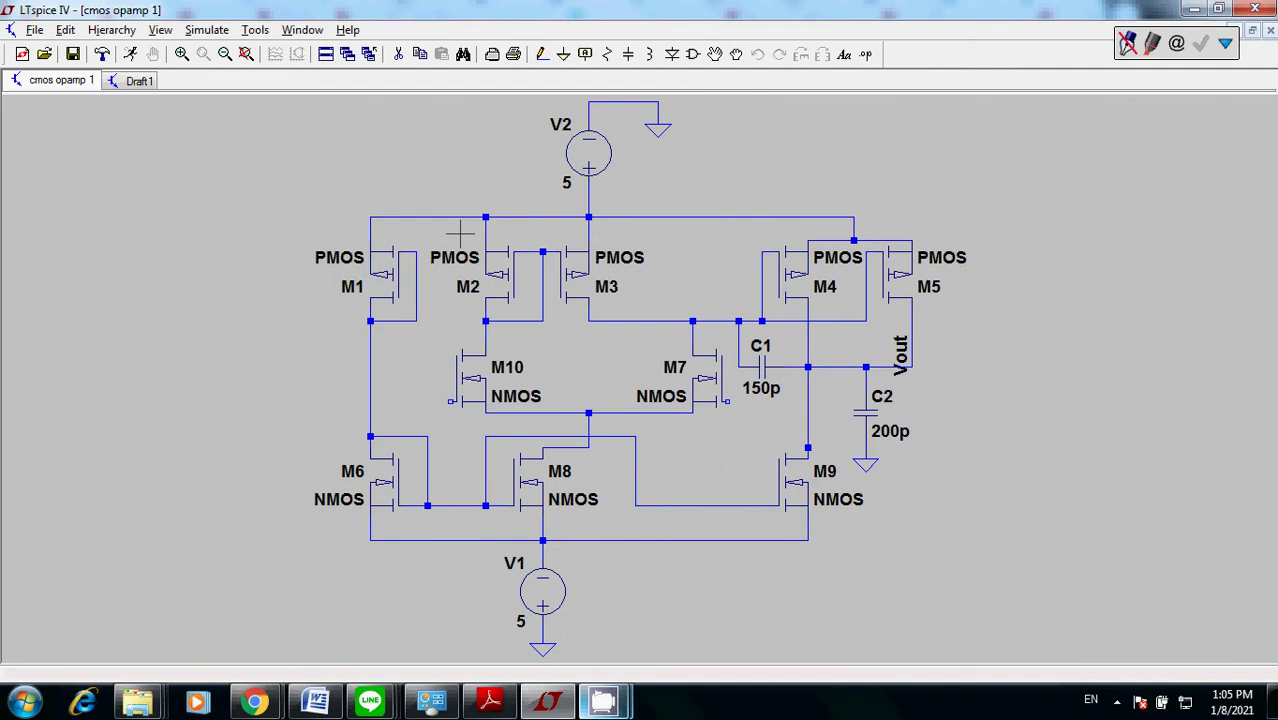
Mark the supply line below V2 and circle the gate connections of M1 and M6 in red, then clear the markup
click(1228, 45)
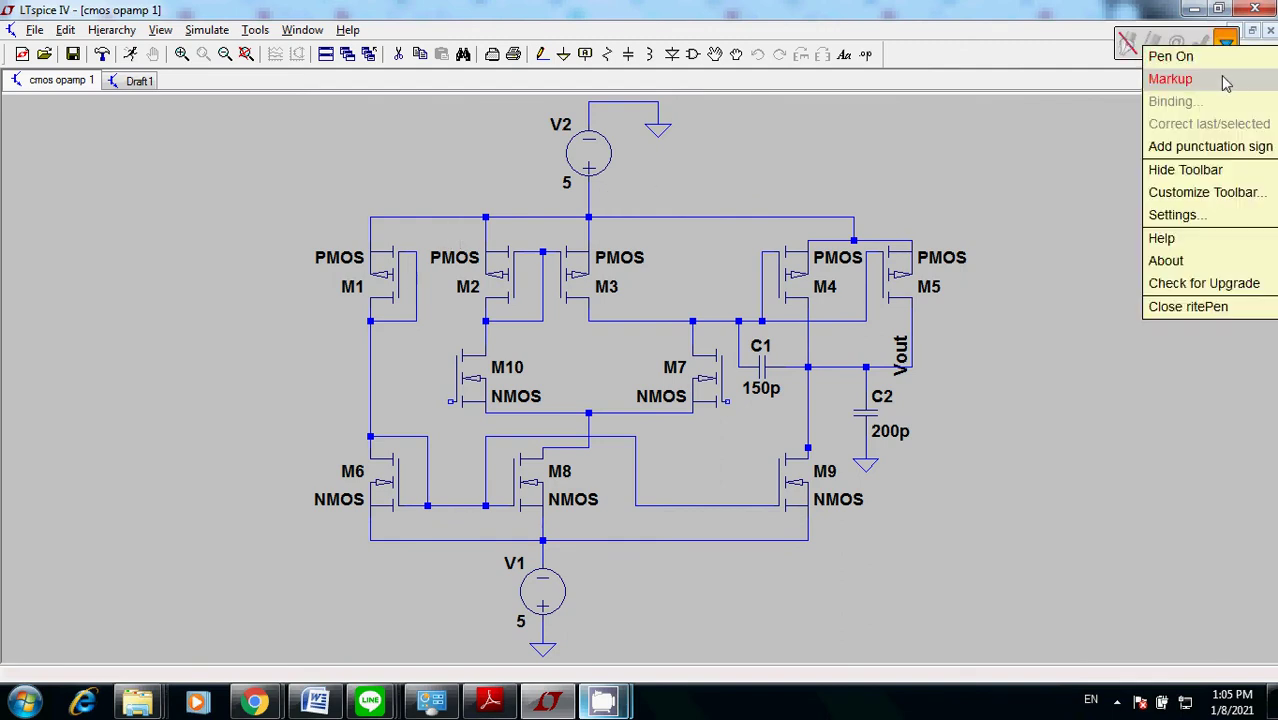
click(1200, 79)
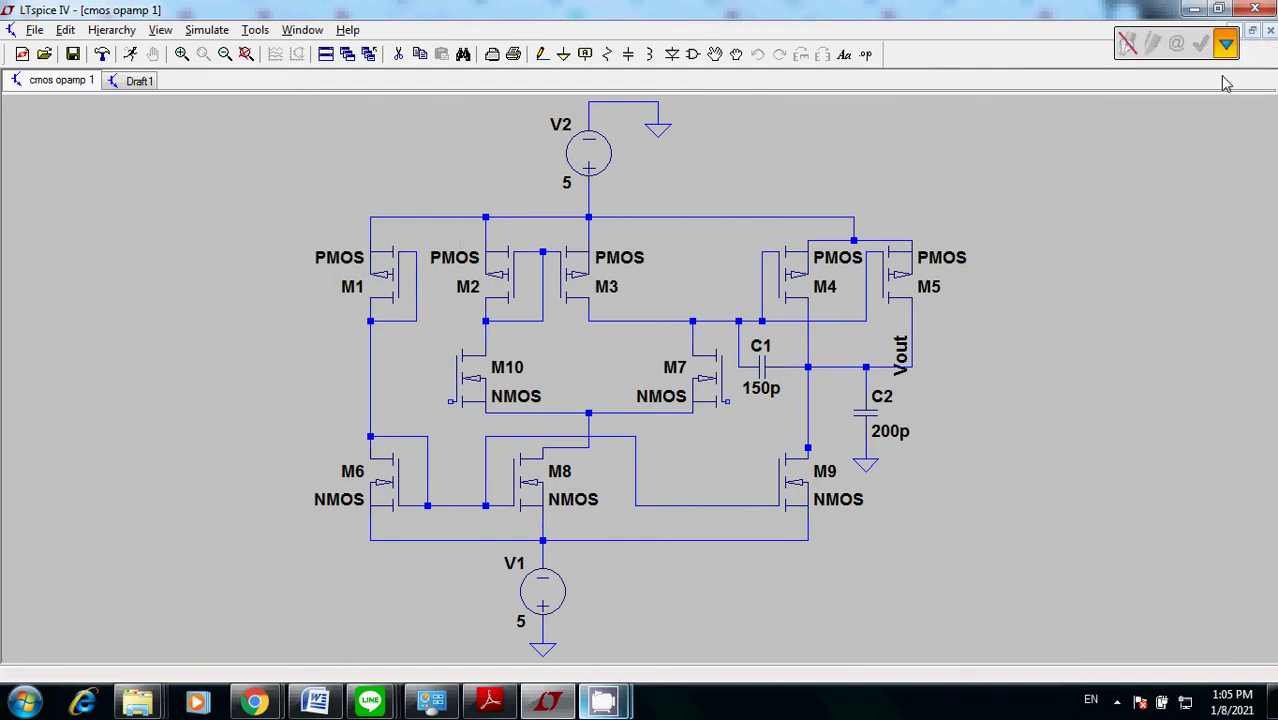
click(600, 185)
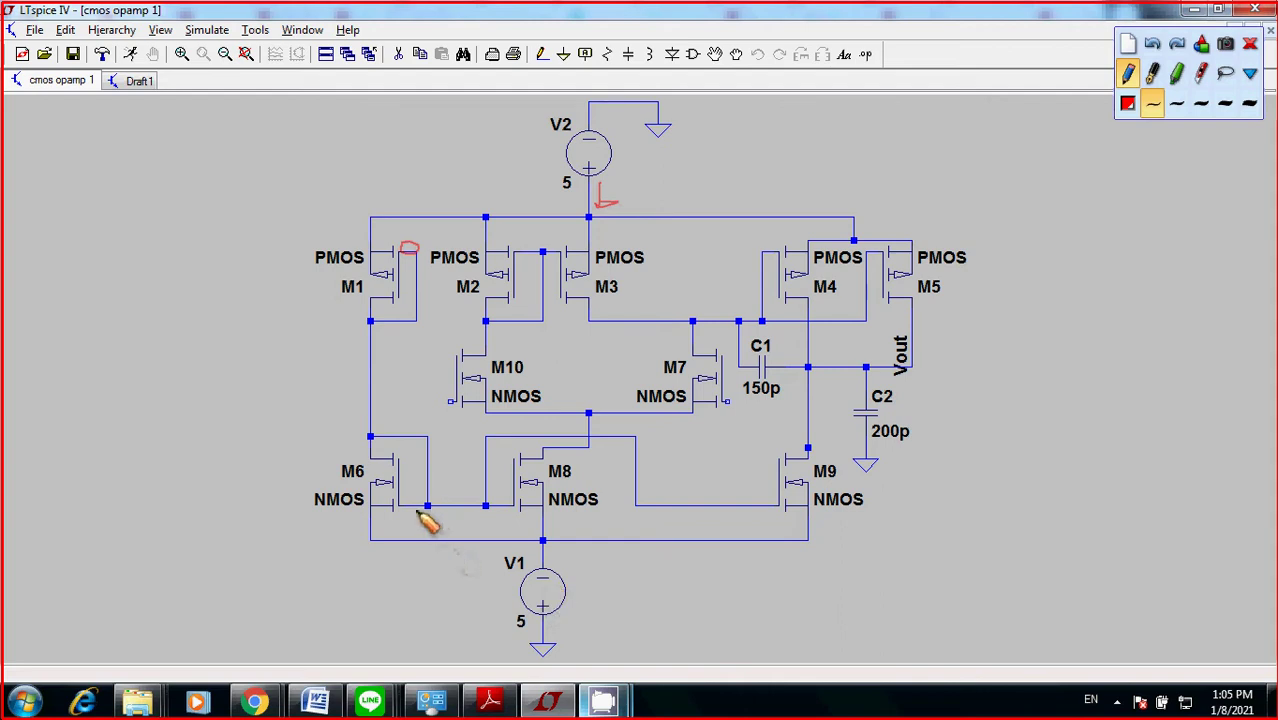
drag(412, 497, 413, 502)
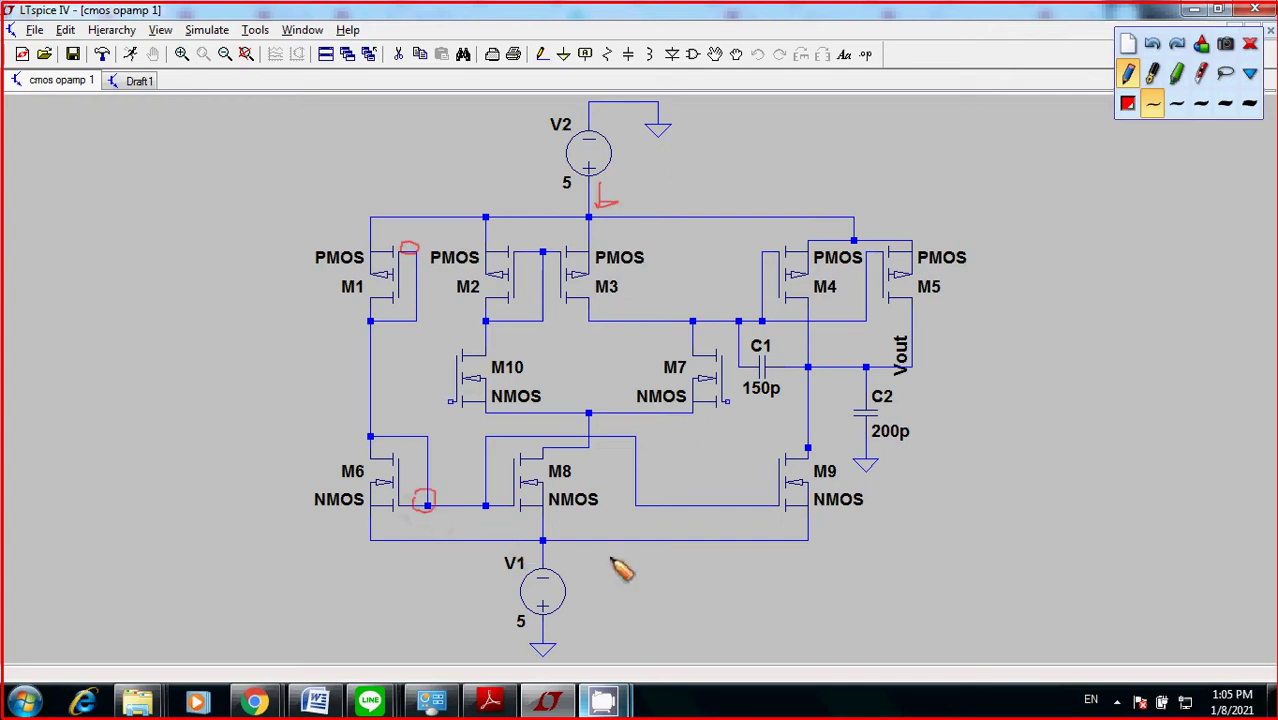
click(1130, 48)
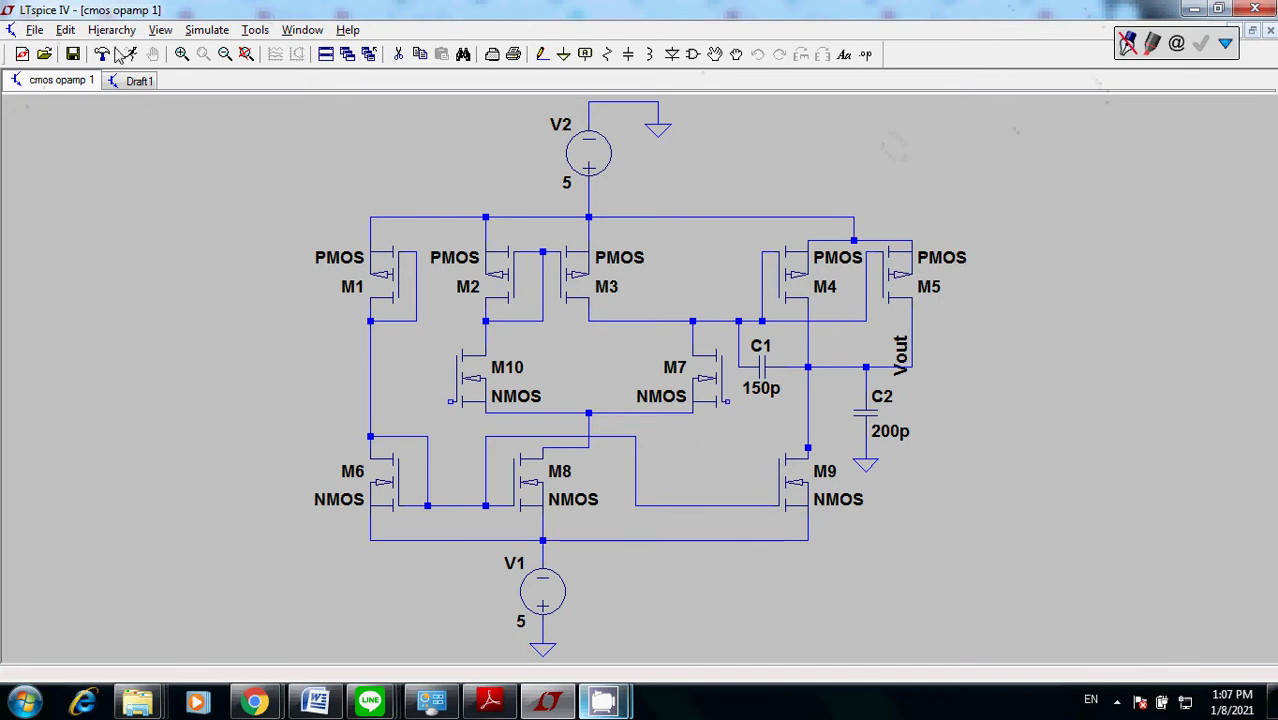
Open the recent schematic Frequency response non inverting
click(31, 34)
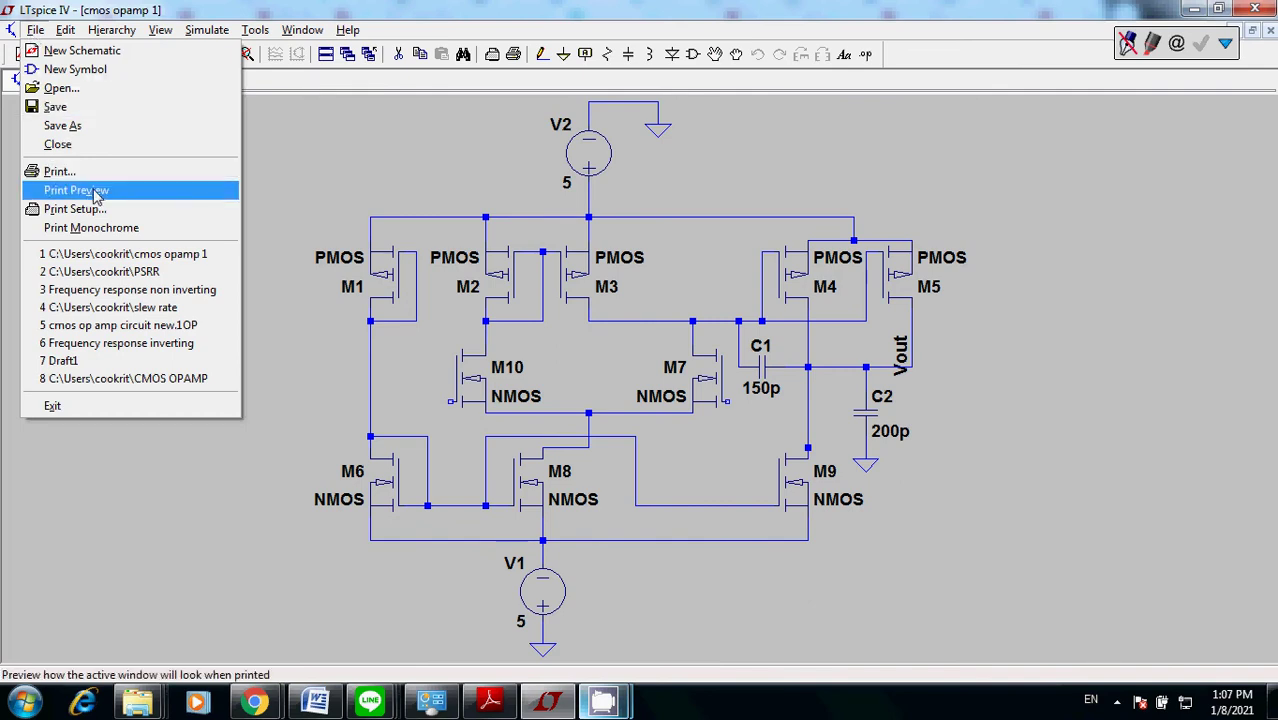
click(118, 290)
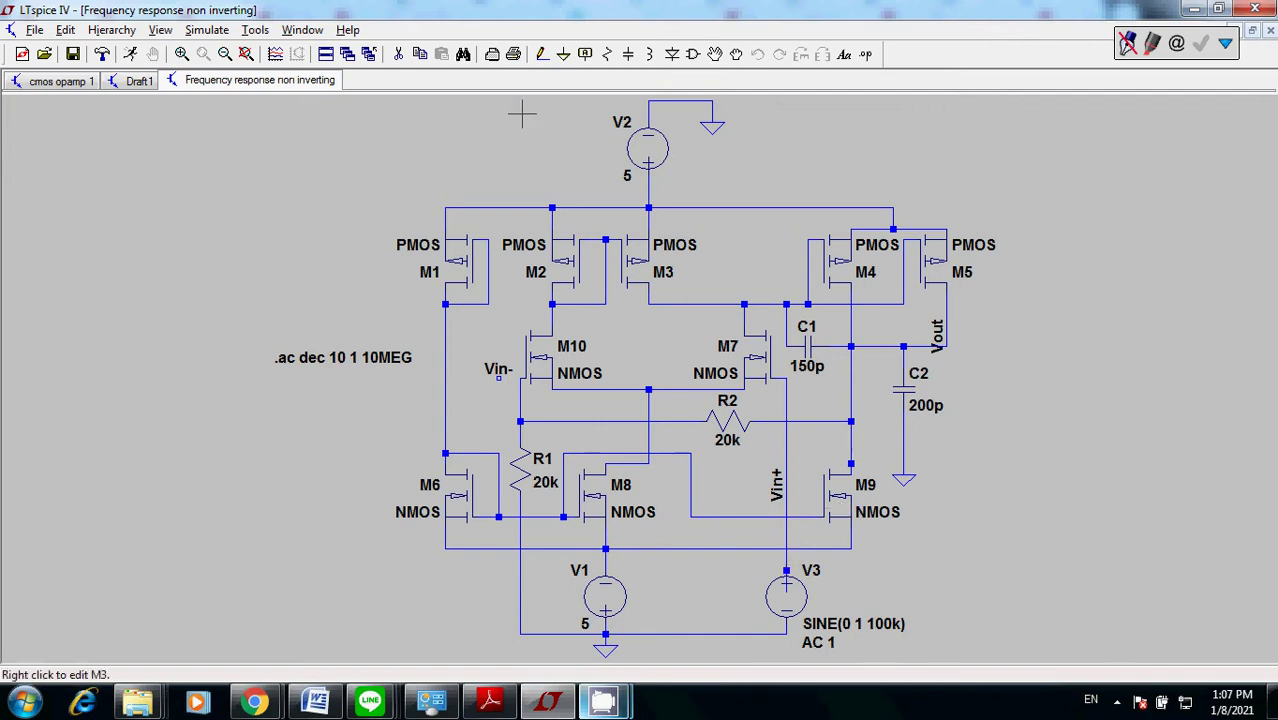
Look up the voltage source symbol in the component library and leave without placing it
click(695, 56)
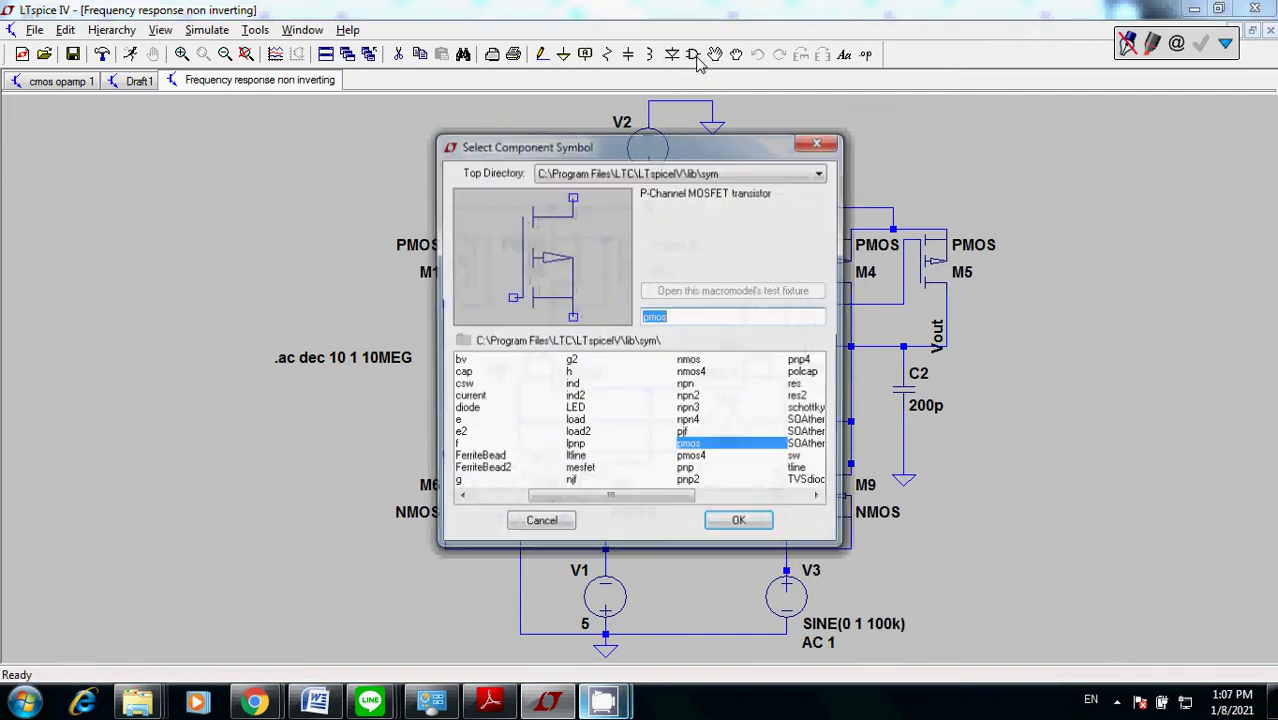
click(777, 497)
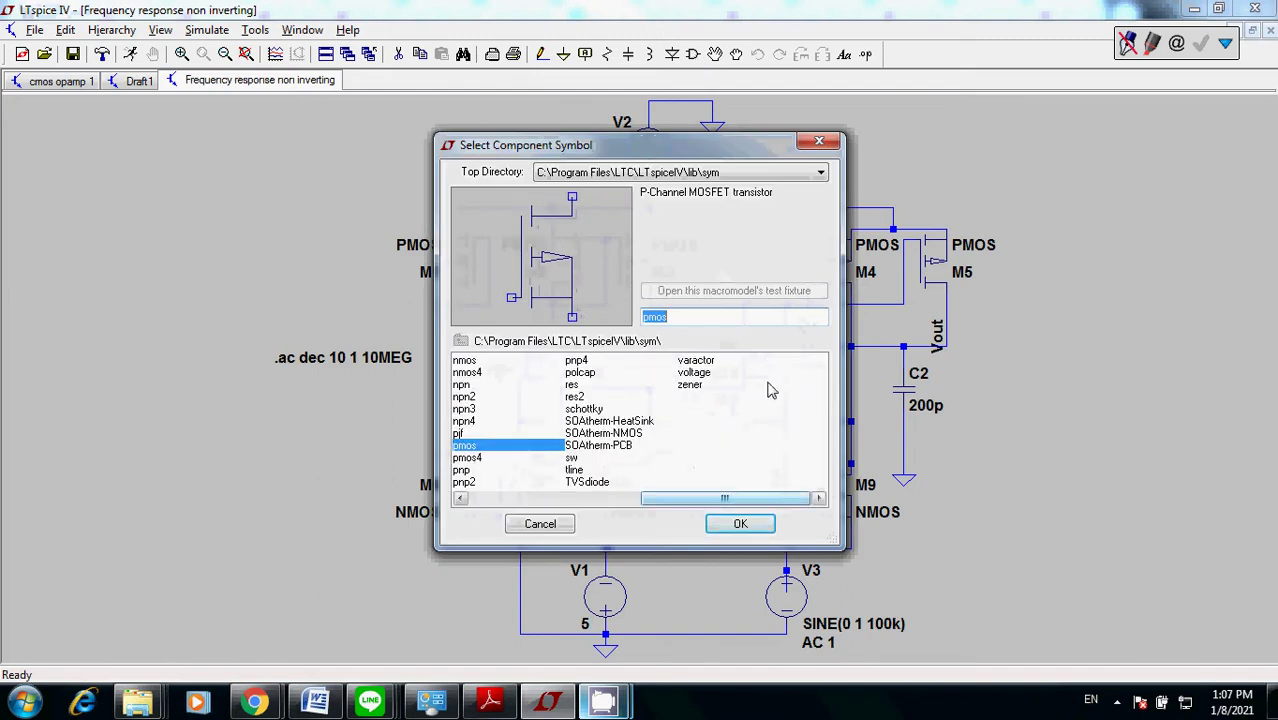
click(705, 373)
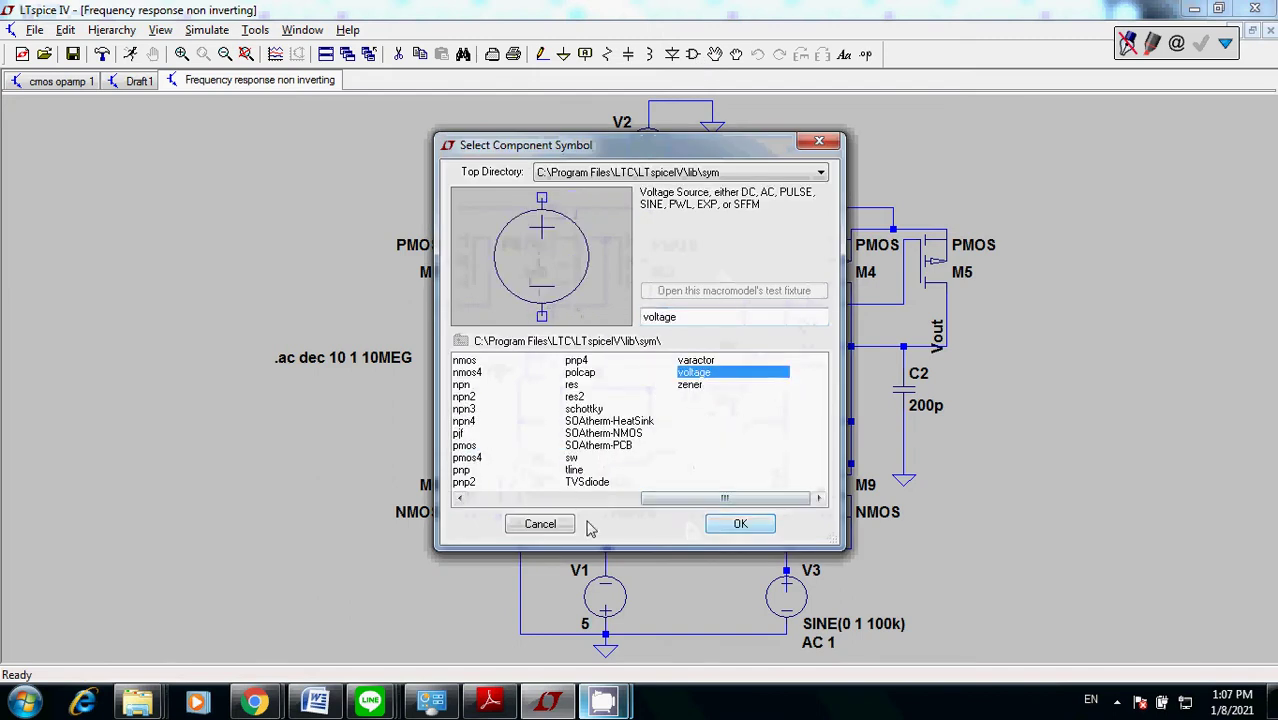
click(540, 524)
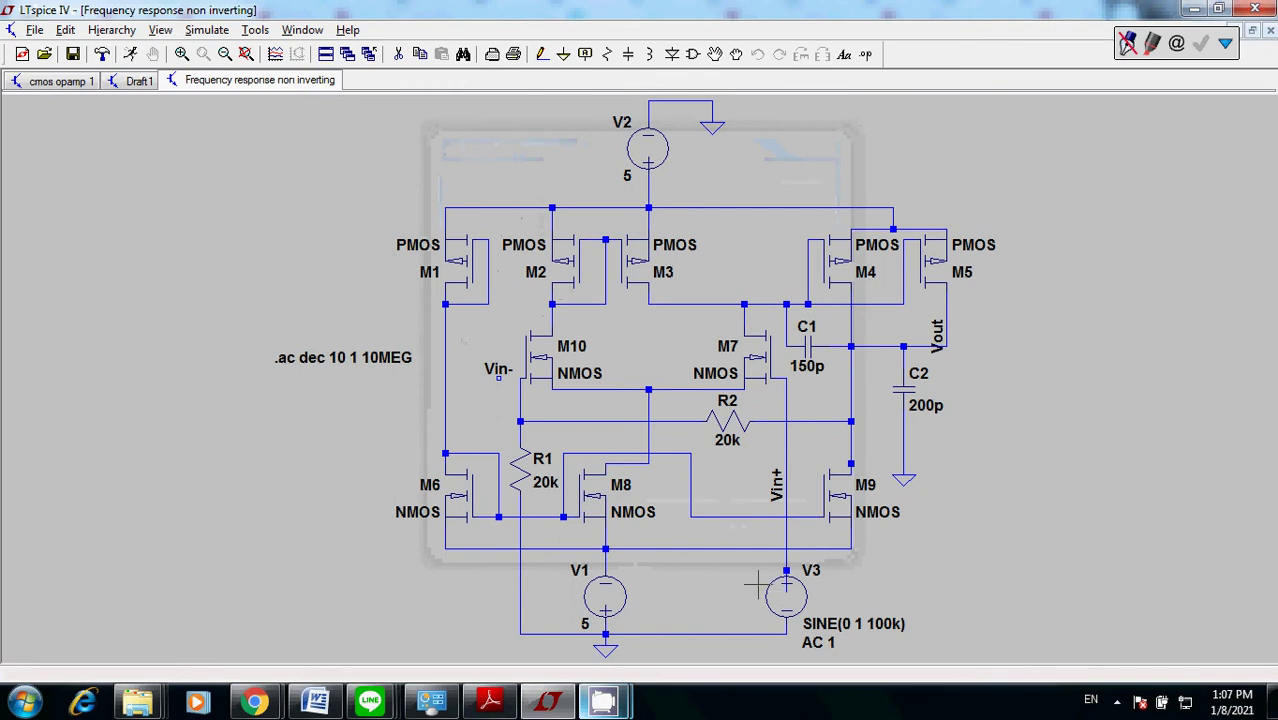
Review the sine amplitude, frequency and small-signal AC amplitude of source V3, and leave its settings without changes
right_click(785, 597)
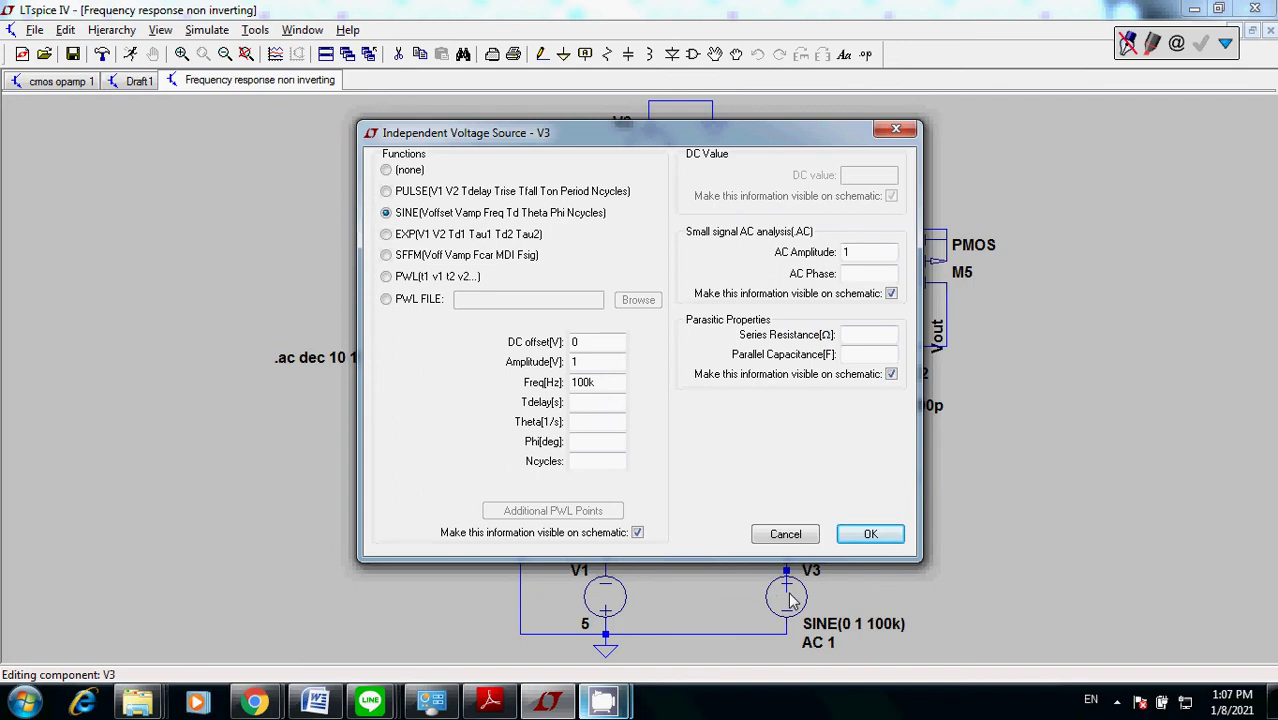
click(580, 364)
double_click(584, 383)
click(596, 384)
click(847, 253)
click(786, 535)
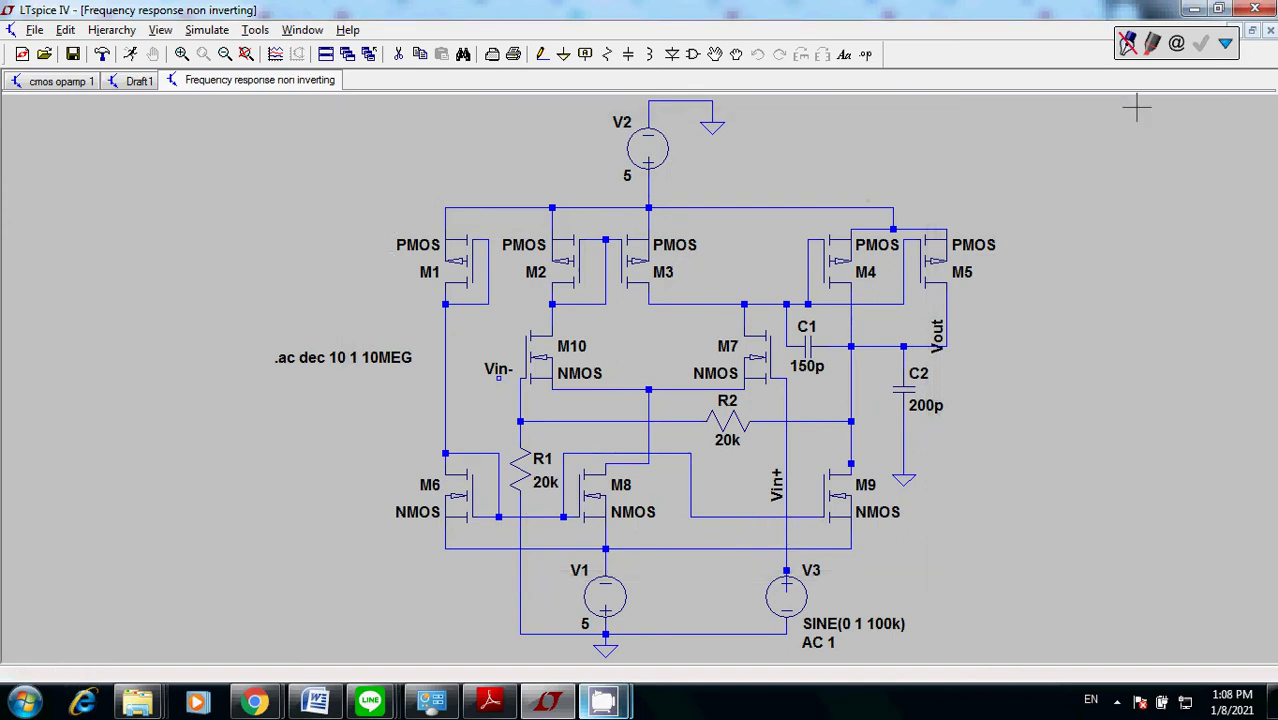
click(1225, 44)
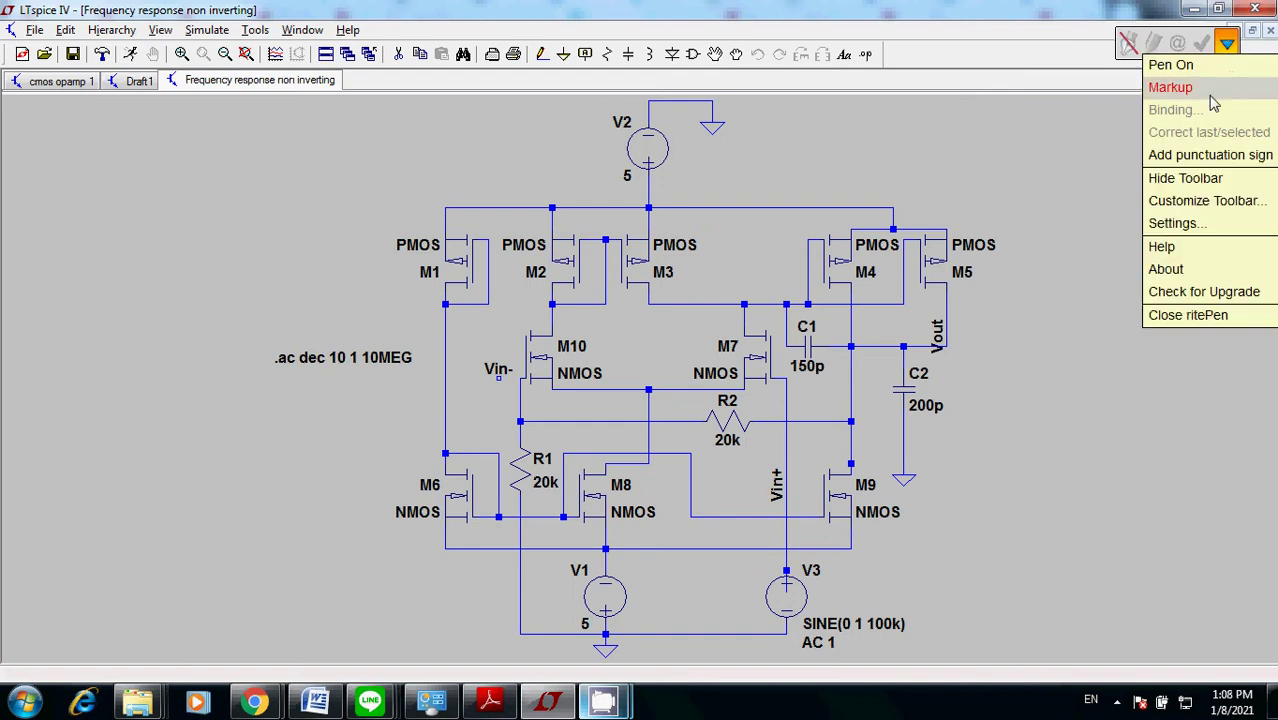
click(1168, 81)
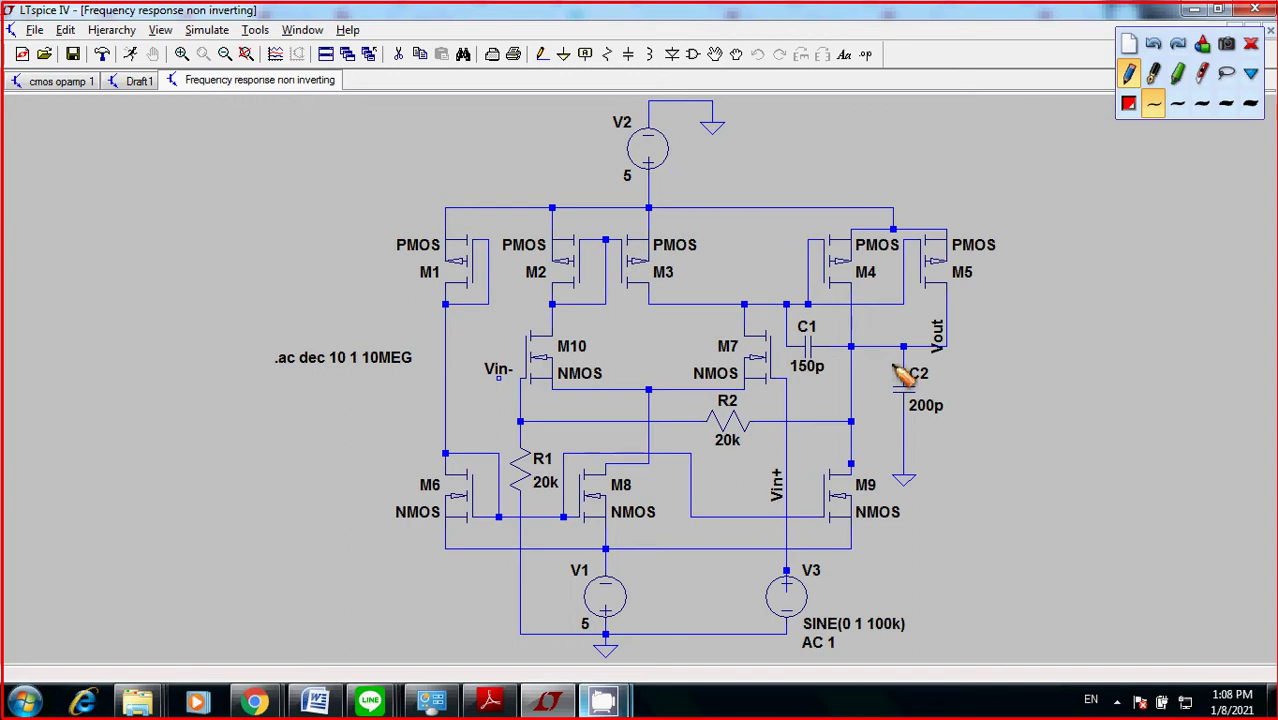
click(1249, 45)
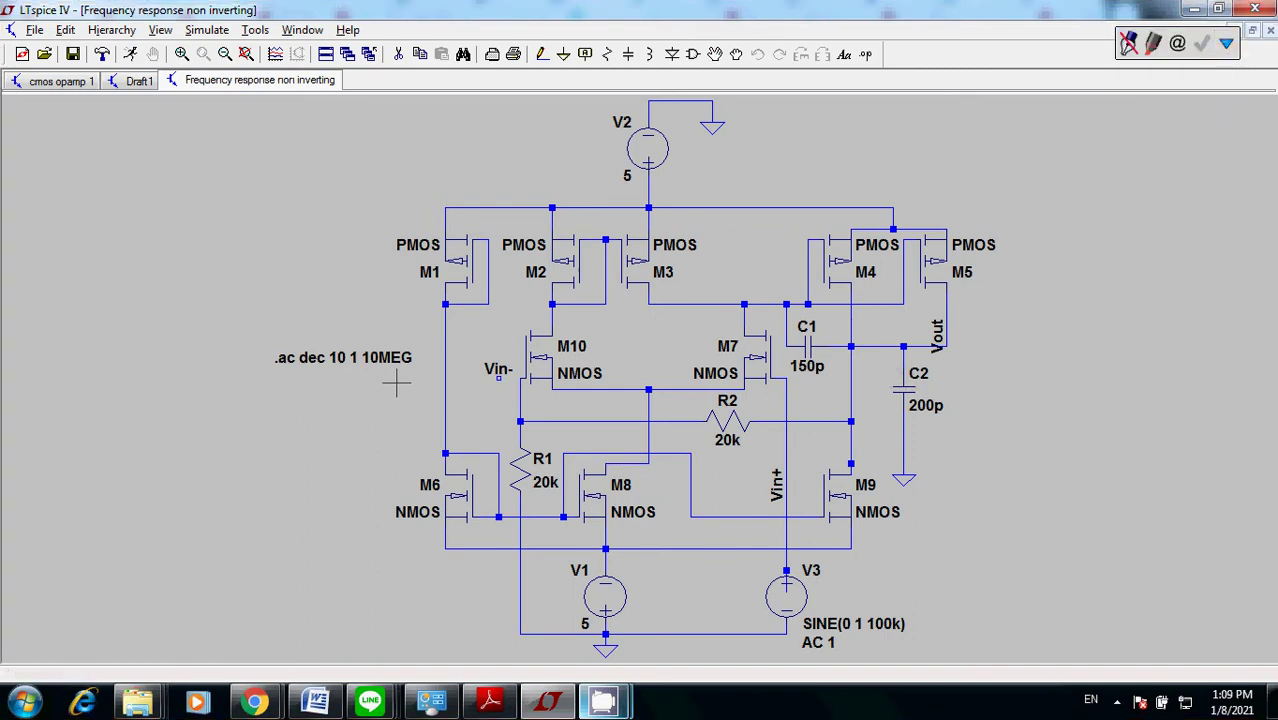
Review the start and stop frequencies of the AC analysis command and leave it without changes
click(66, 32)
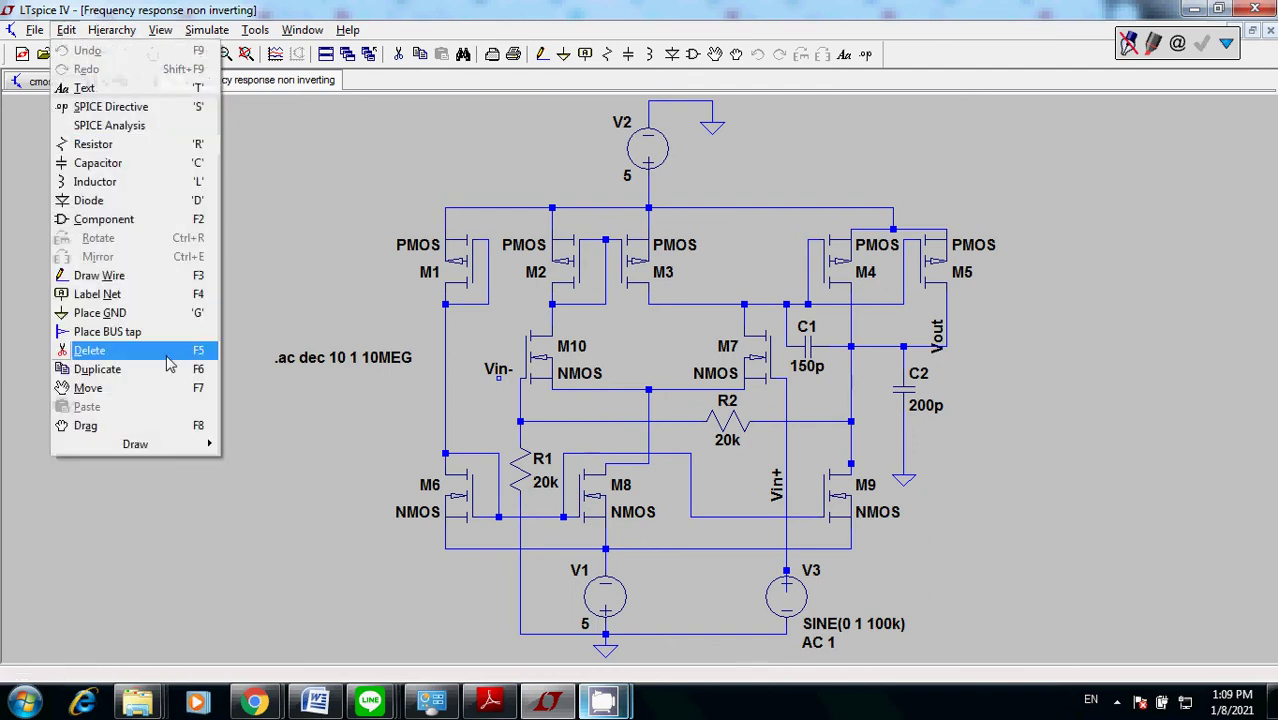
click(148, 130)
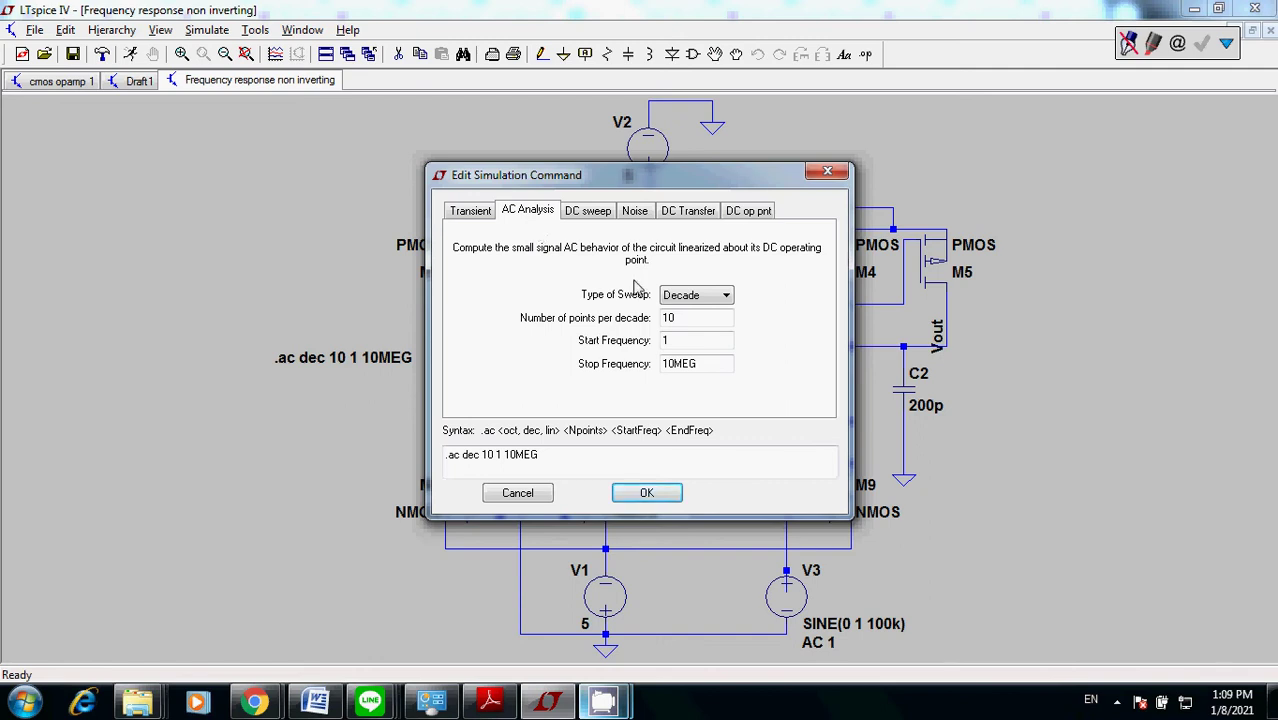
double_click(664, 340)
drag(702, 363, 673, 363)
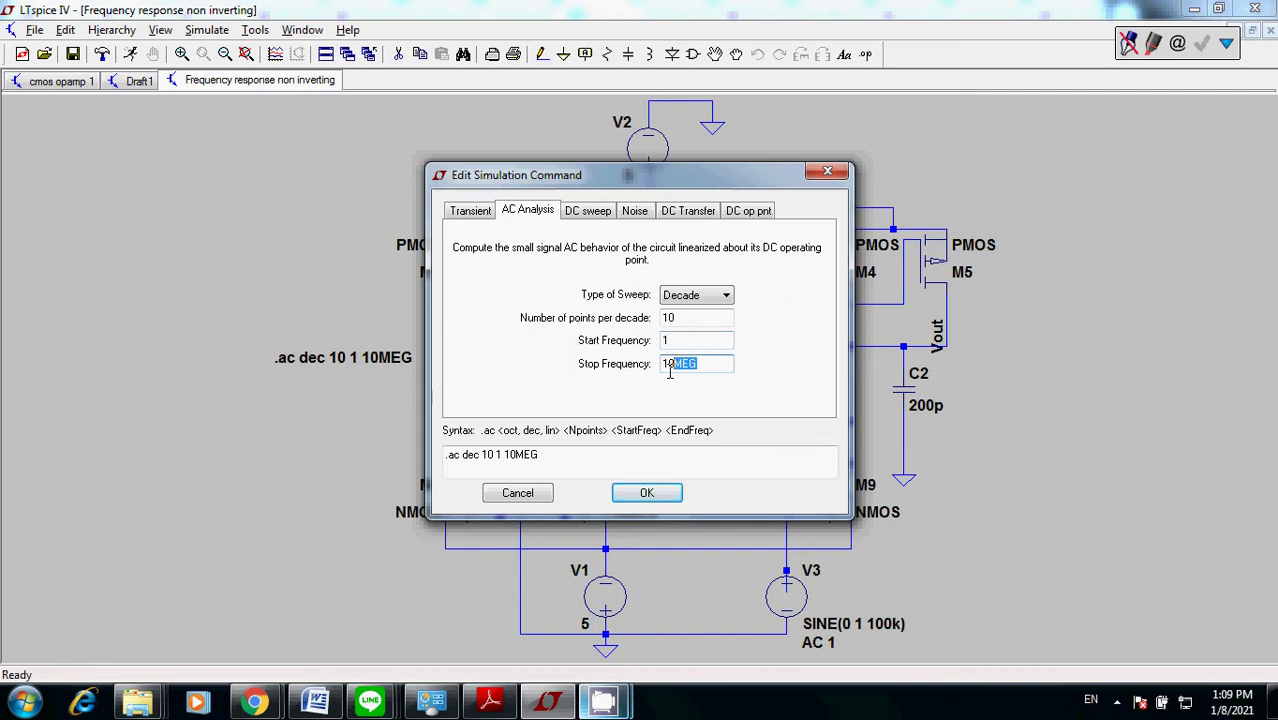
click(533, 505)
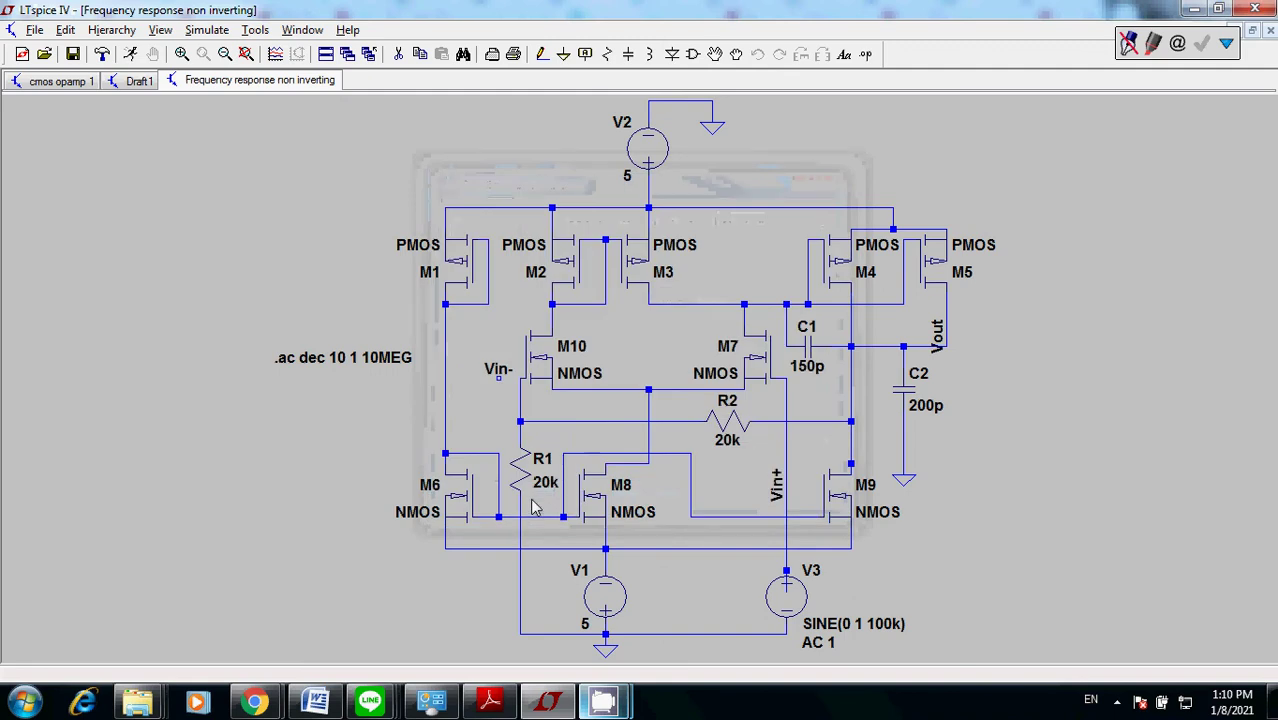
Run the AC simulation of the non-inverting circuit and maximize the empty frequency response plot
click(210, 30)
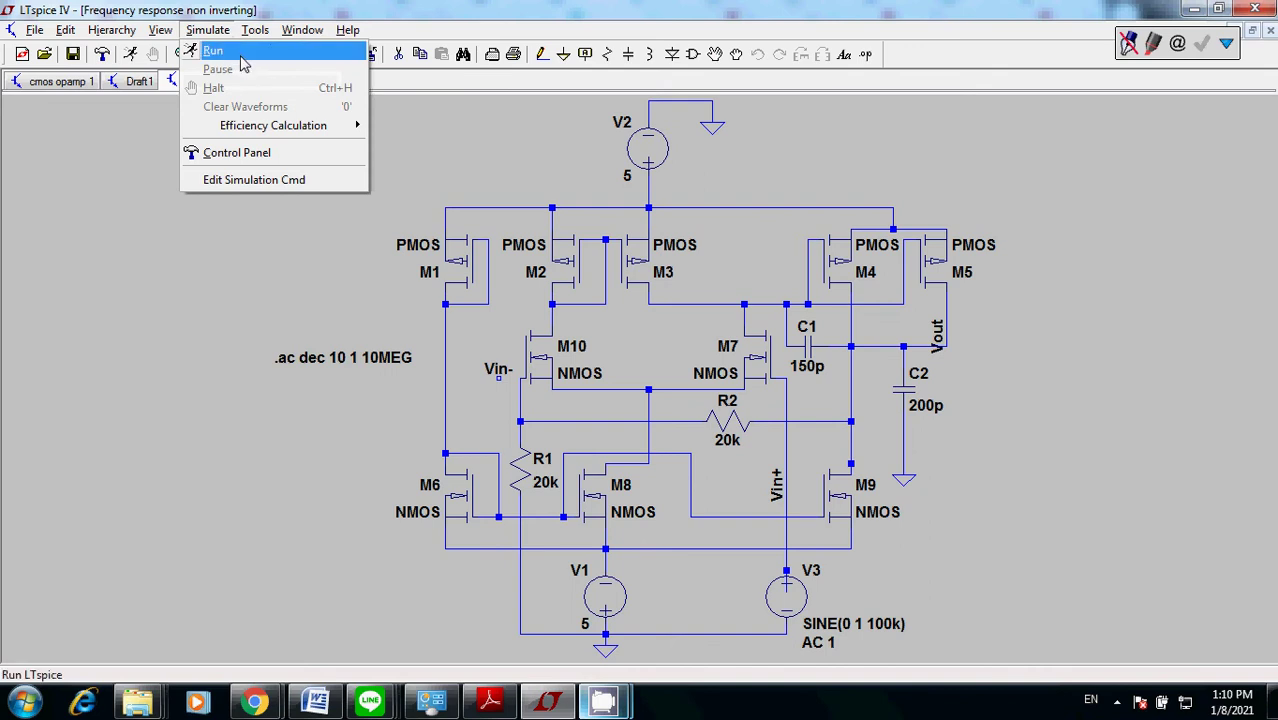
click(241, 58)
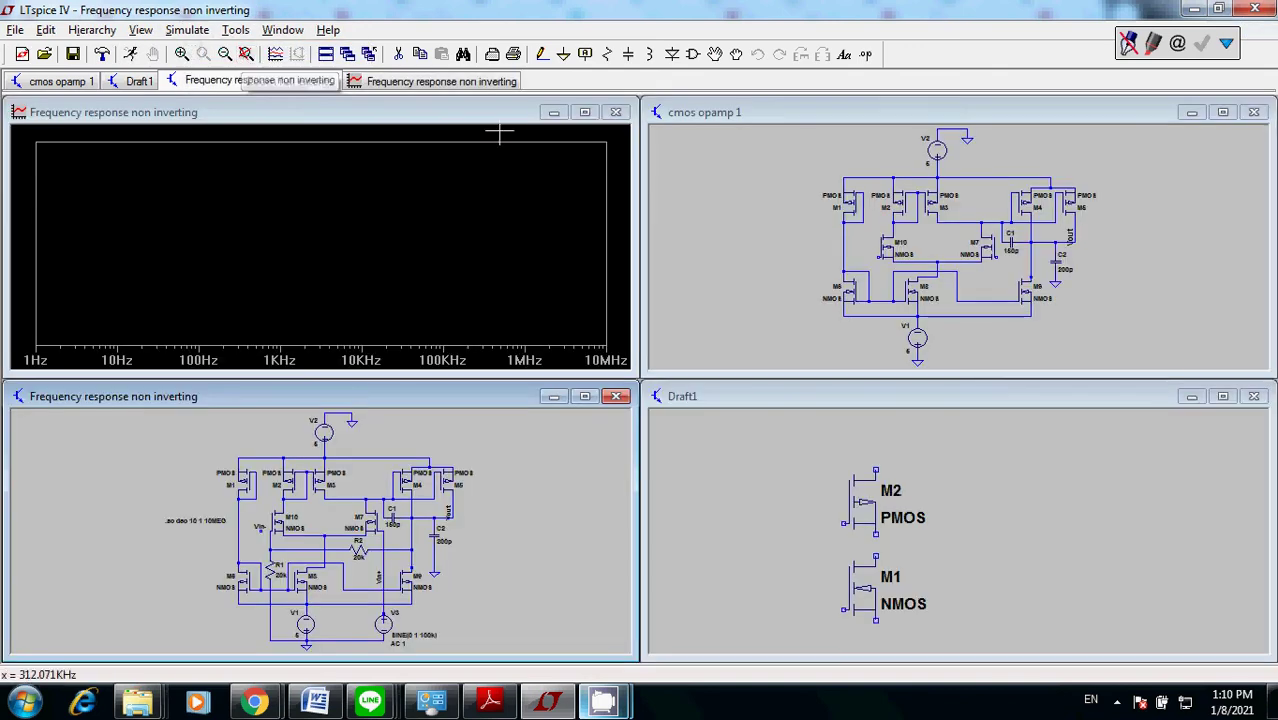
click(585, 112)
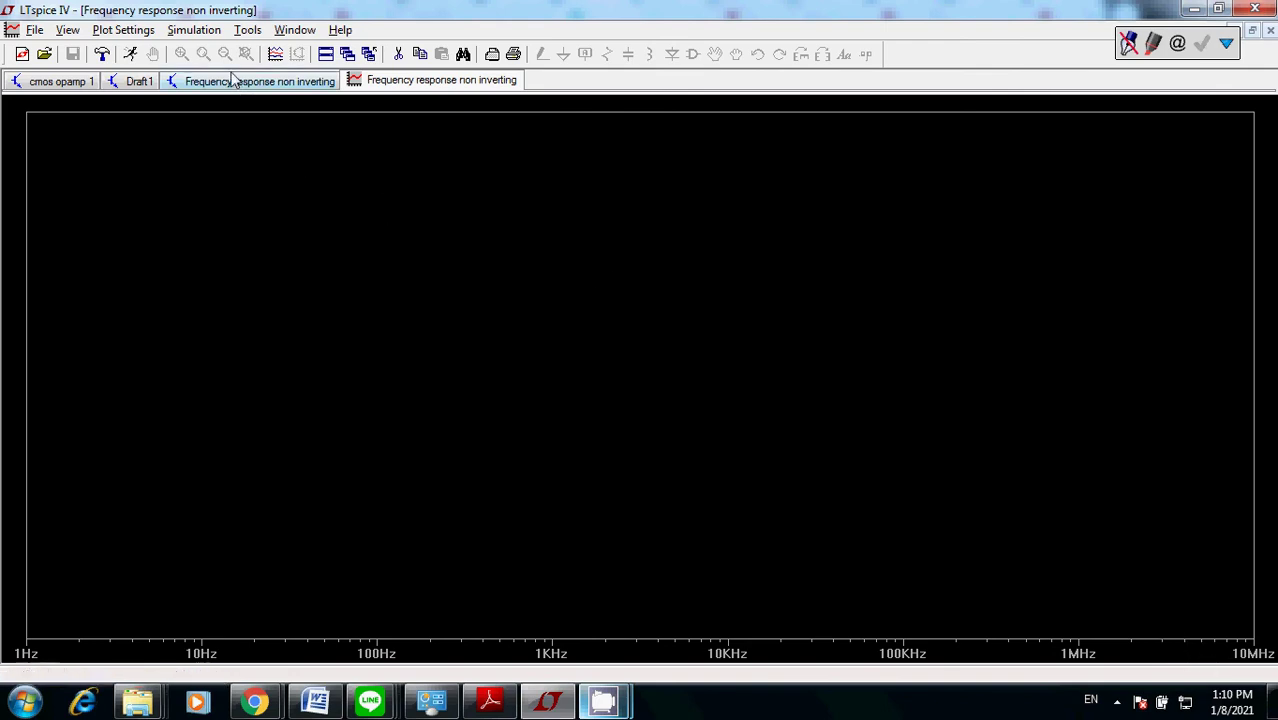
Add the V(vout) trace to the frequency response plot
click(130, 32)
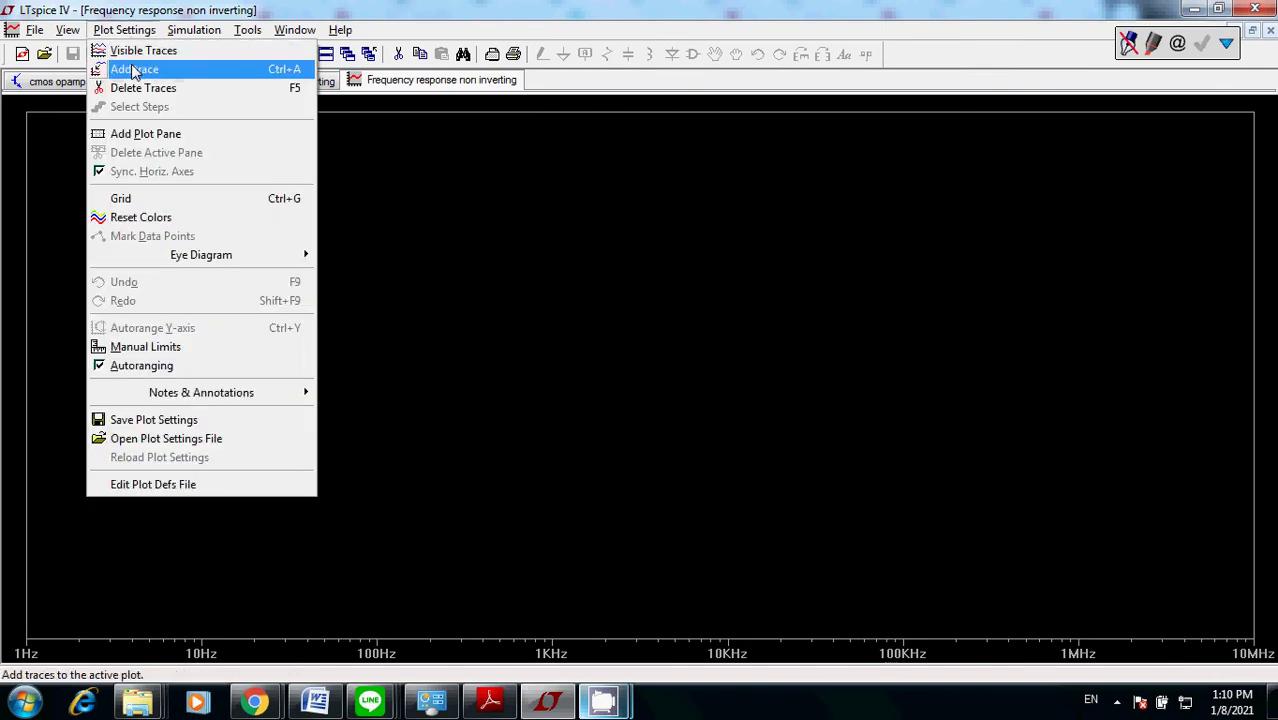
click(134, 70)
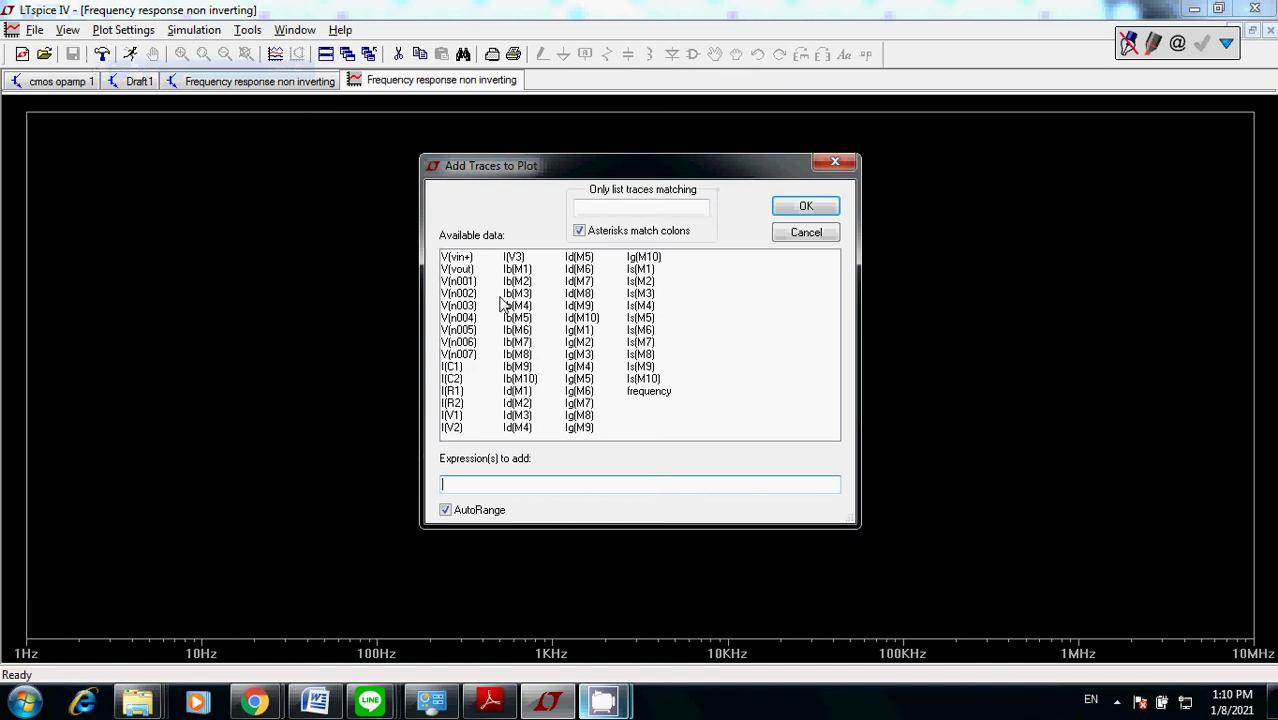
click(466, 271)
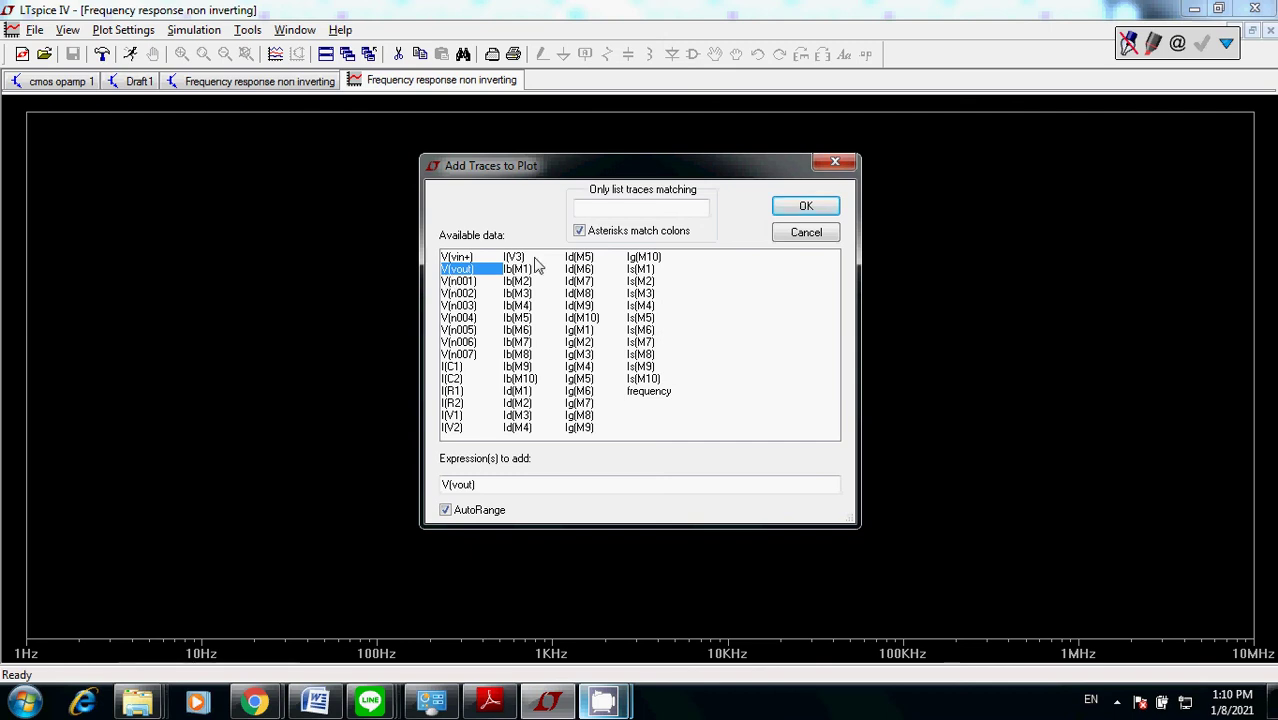
click(800, 214)
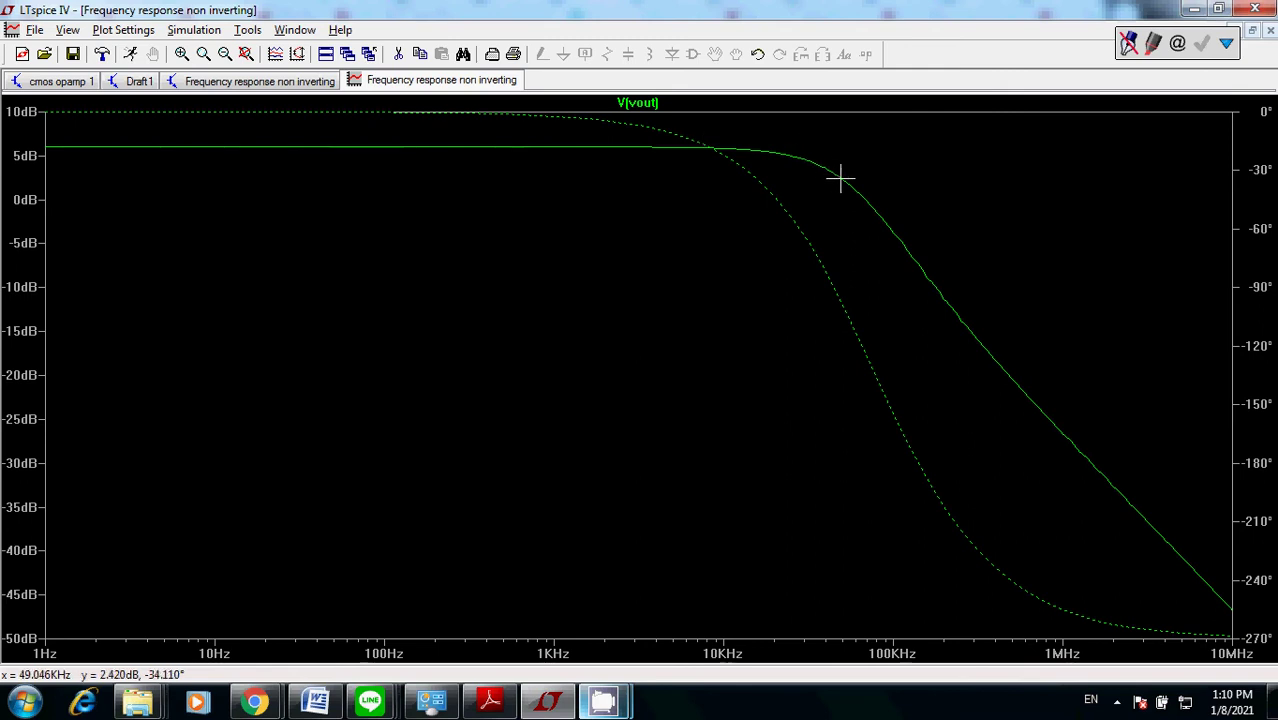
click(1226, 45)
click(1202, 85)
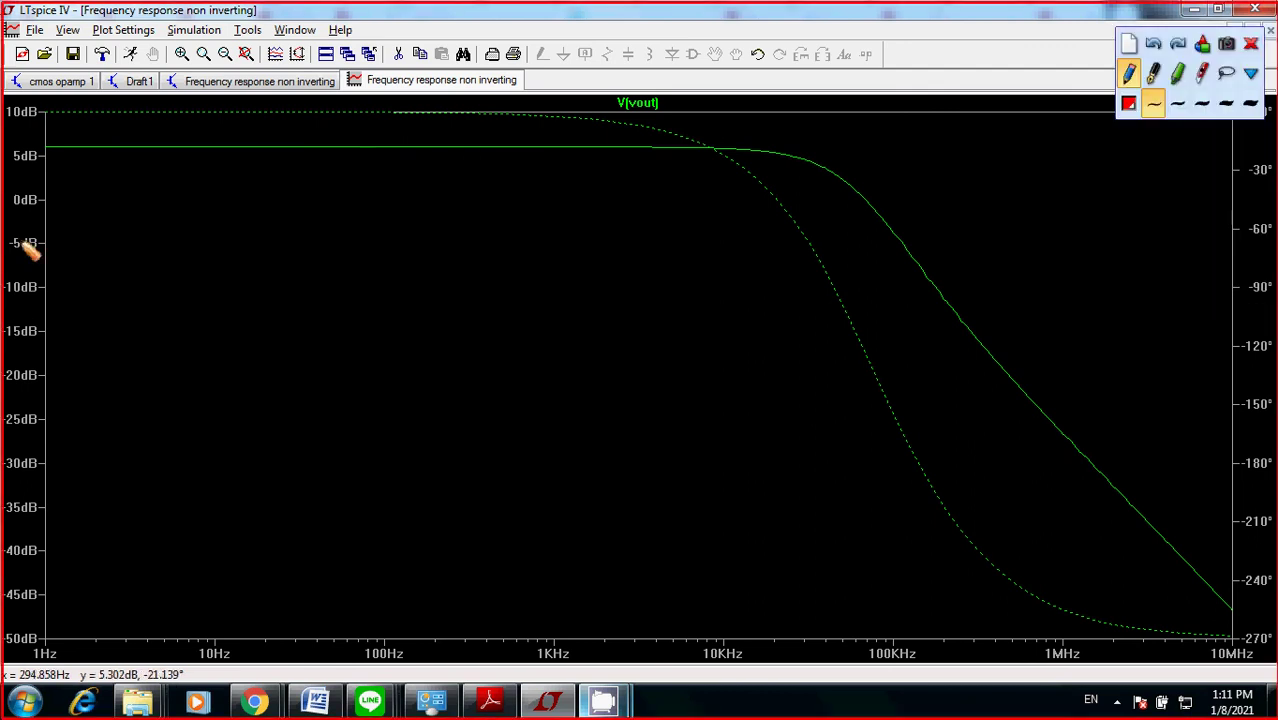
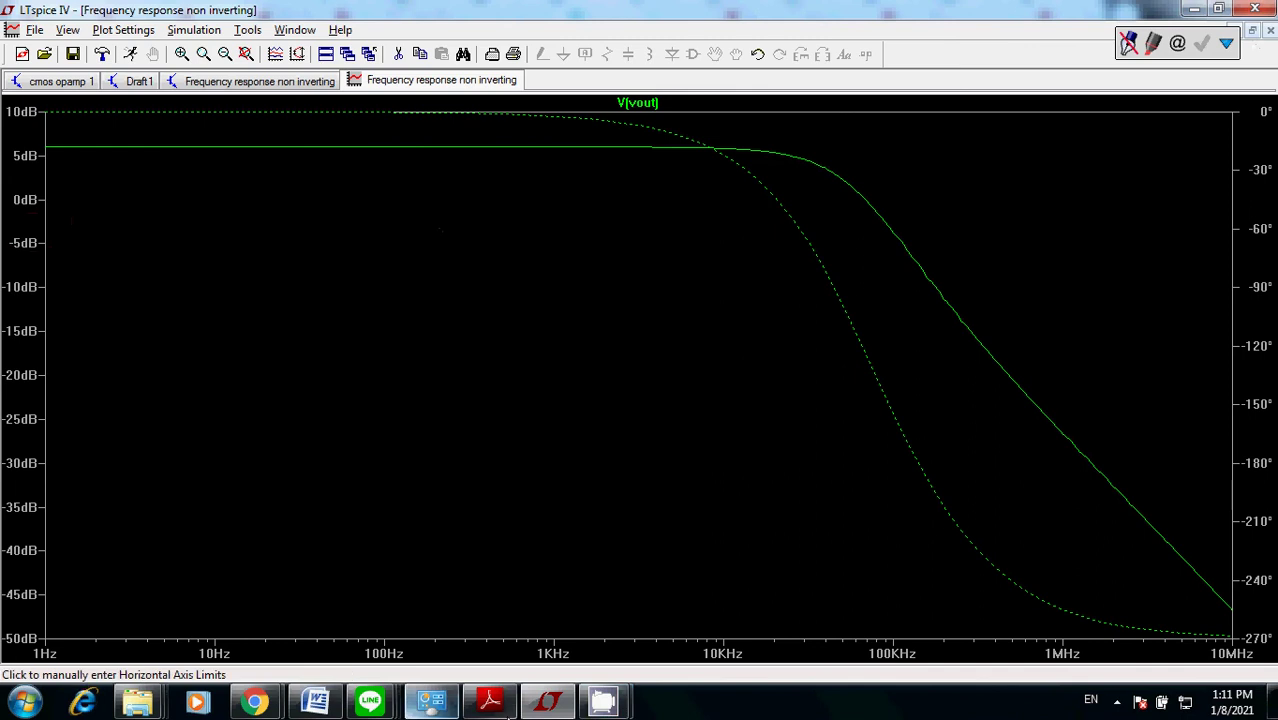
mouse_move(603, 706)
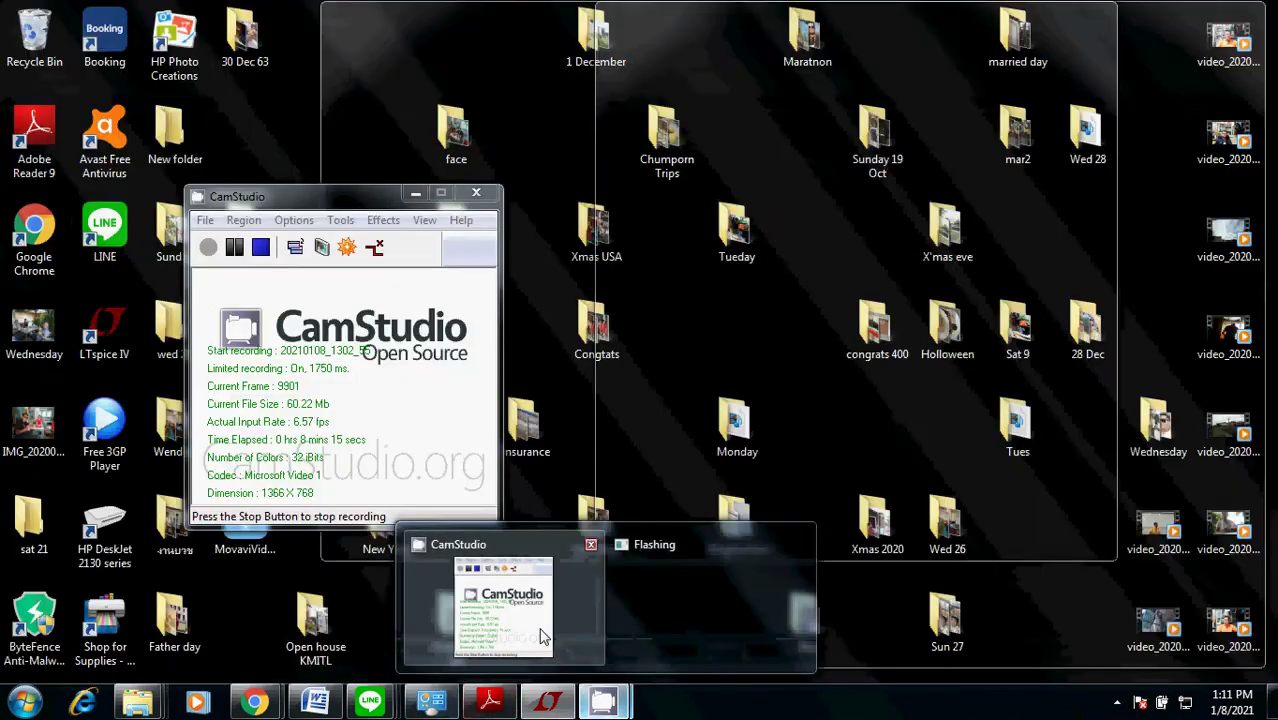
click(503, 610)
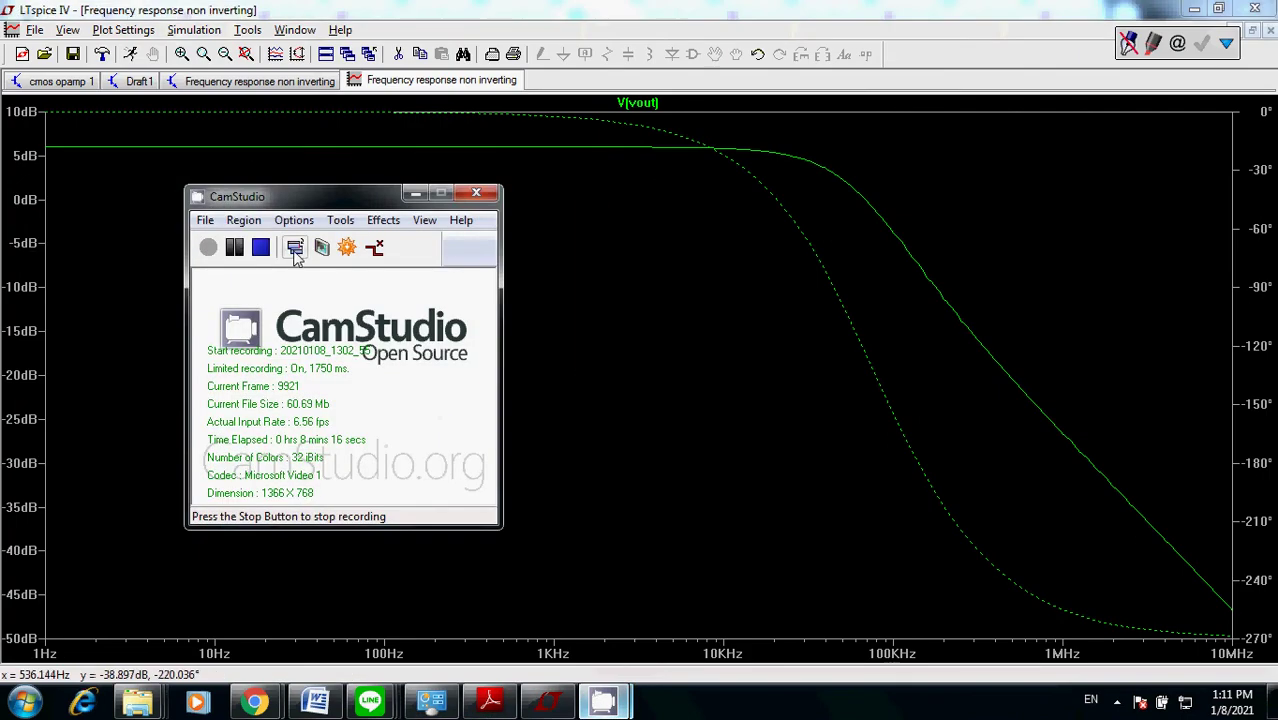
click(587, 336)
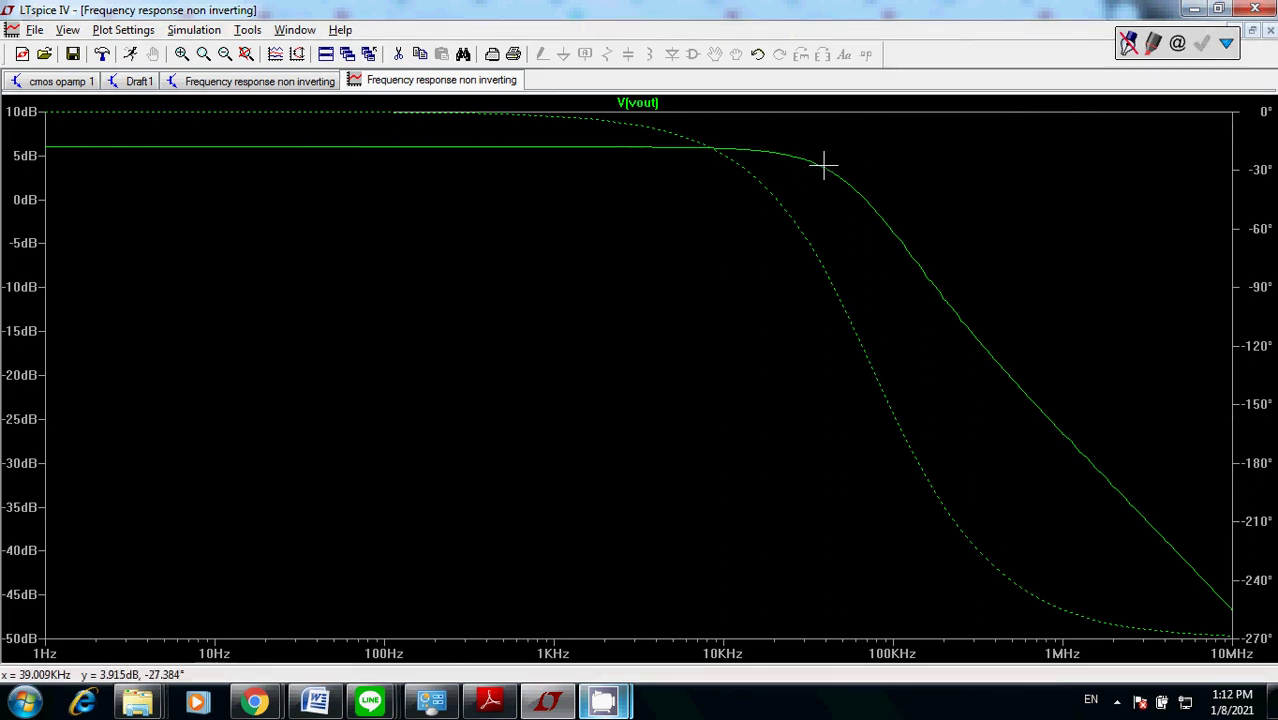
Circle the magnitude axis between 0 dB and -5 dB in red, then clear and close the markup
click(1226, 44)
click(1170, 60)
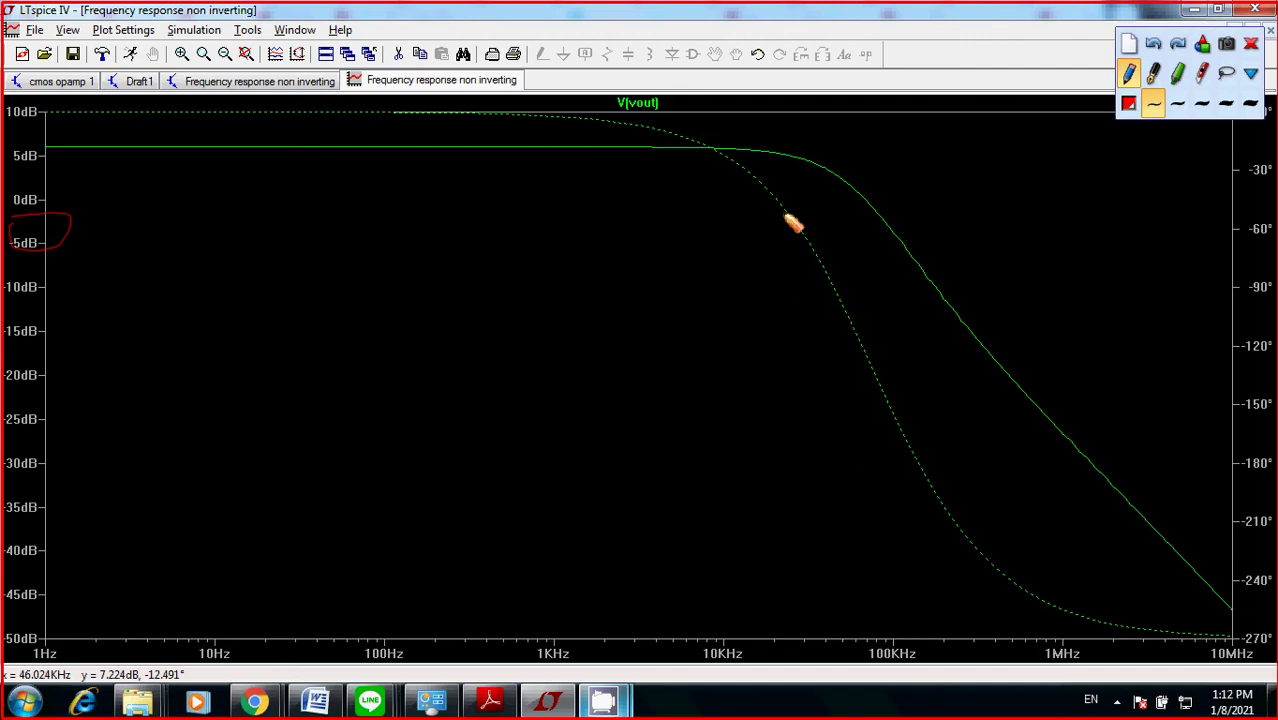
click(1128, 47)
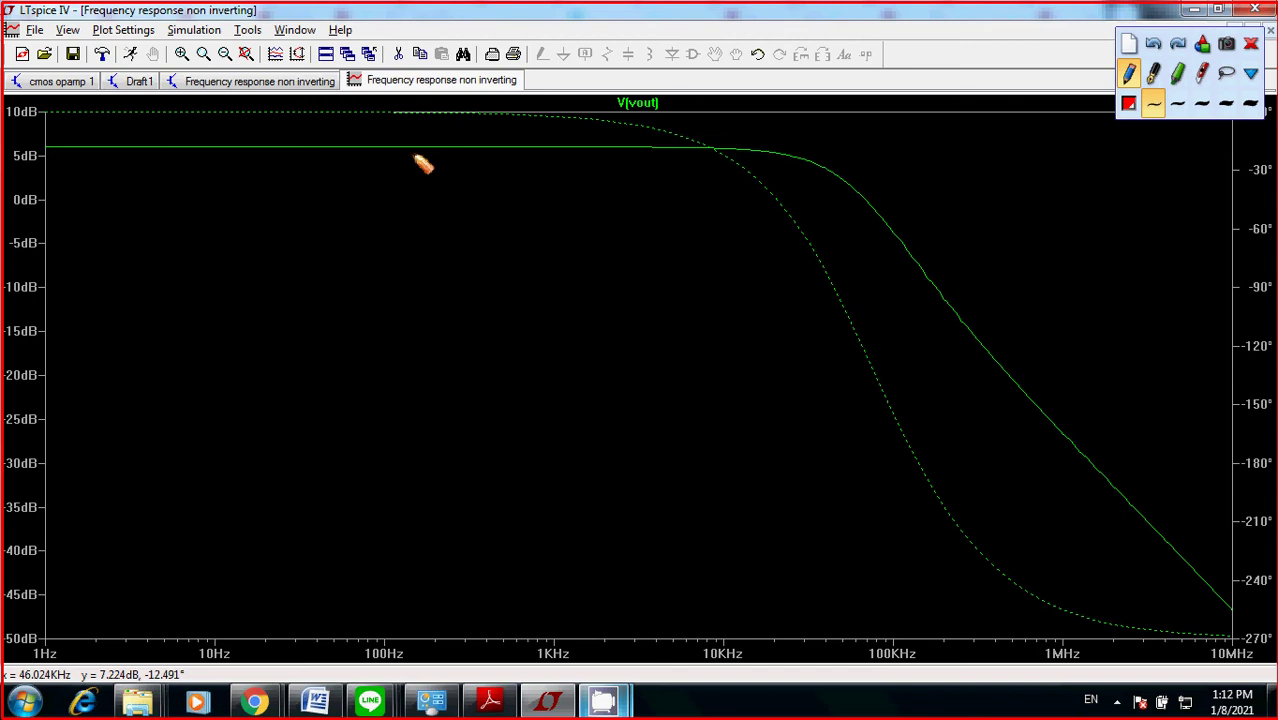
click(1252, 46)
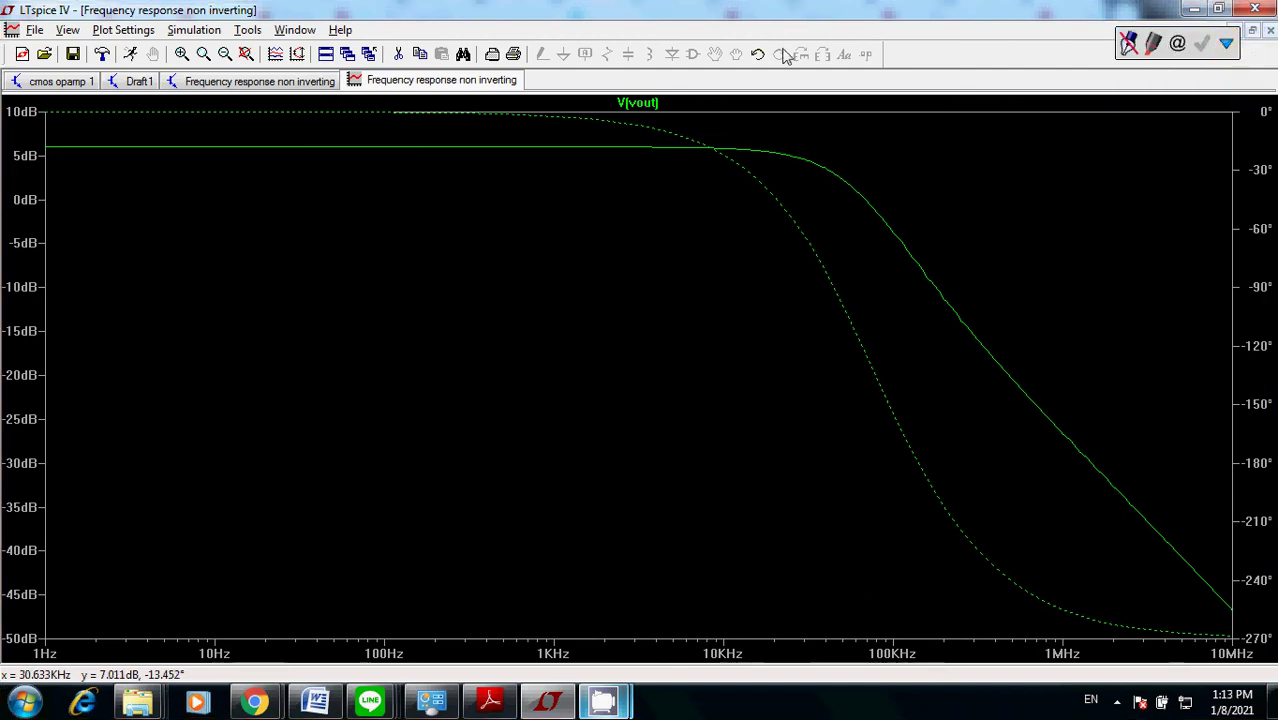
Attach cursors to the V(vout) trace, move the readout off the curve and place Cursor 1 at 100 Hz to measure the magnitude
click(634, 104)
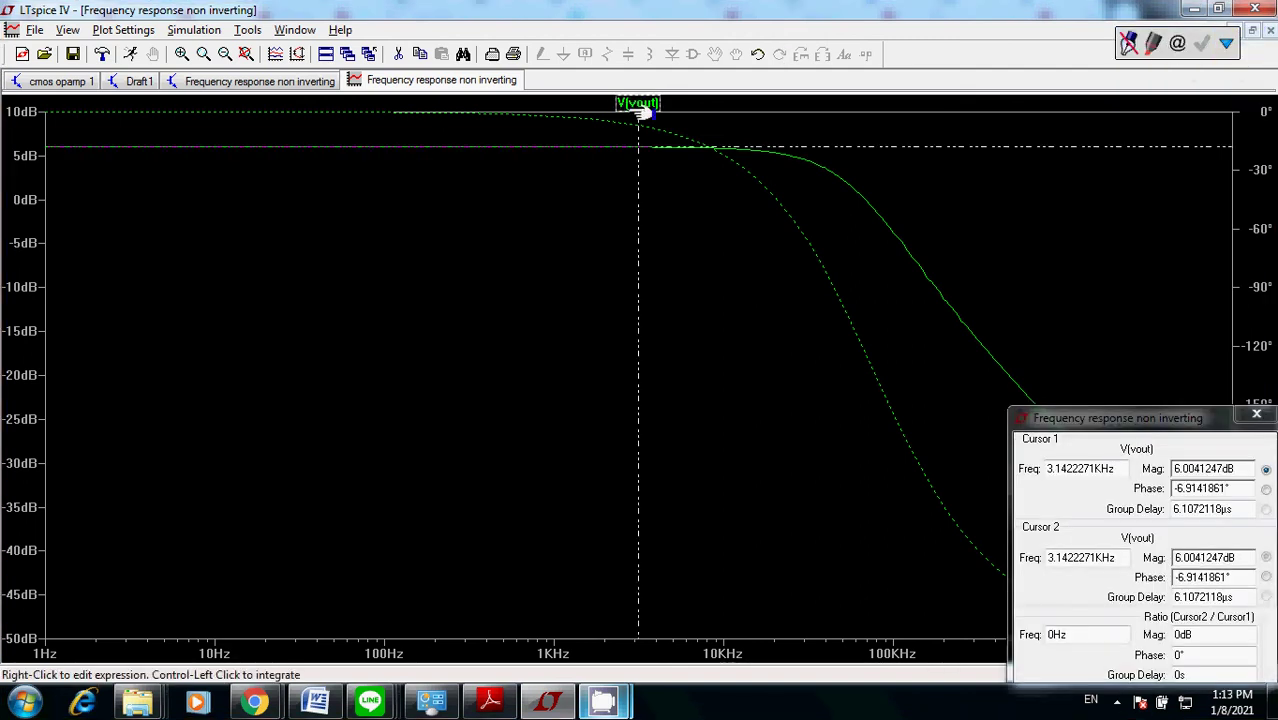
drag(1052, 425, 1025, 228)
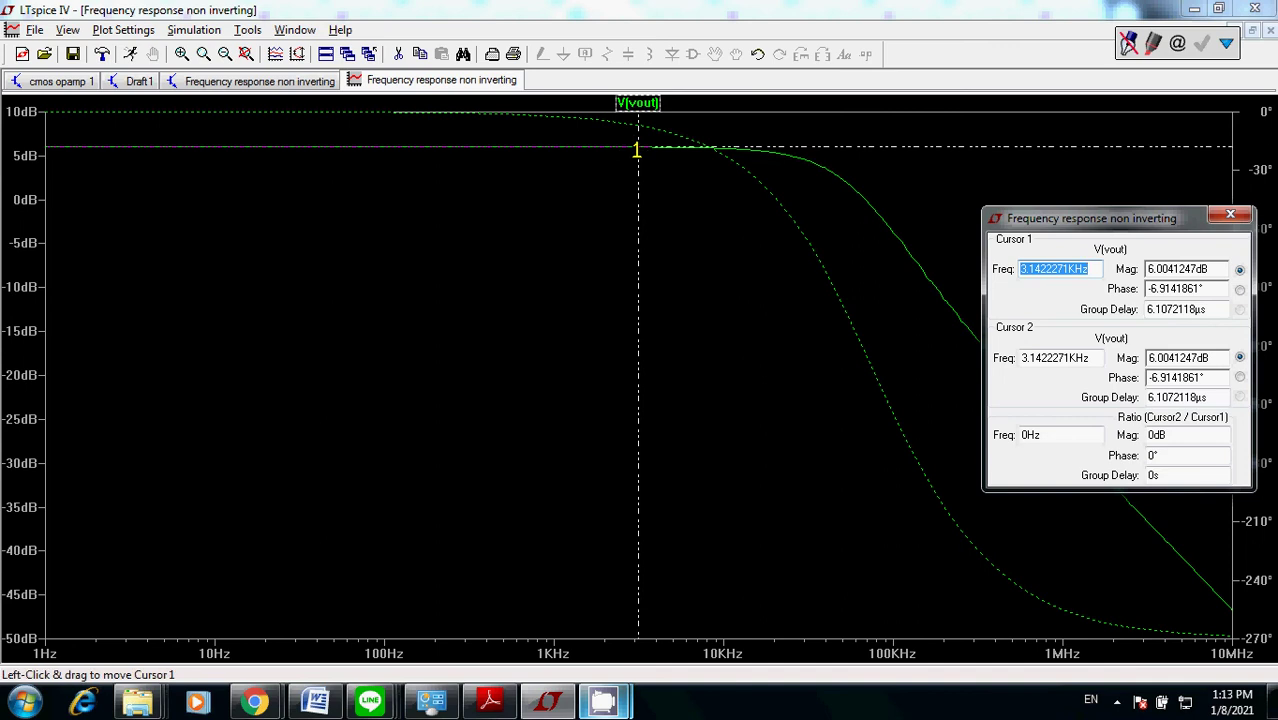
drag(637, 150, 345, 144)
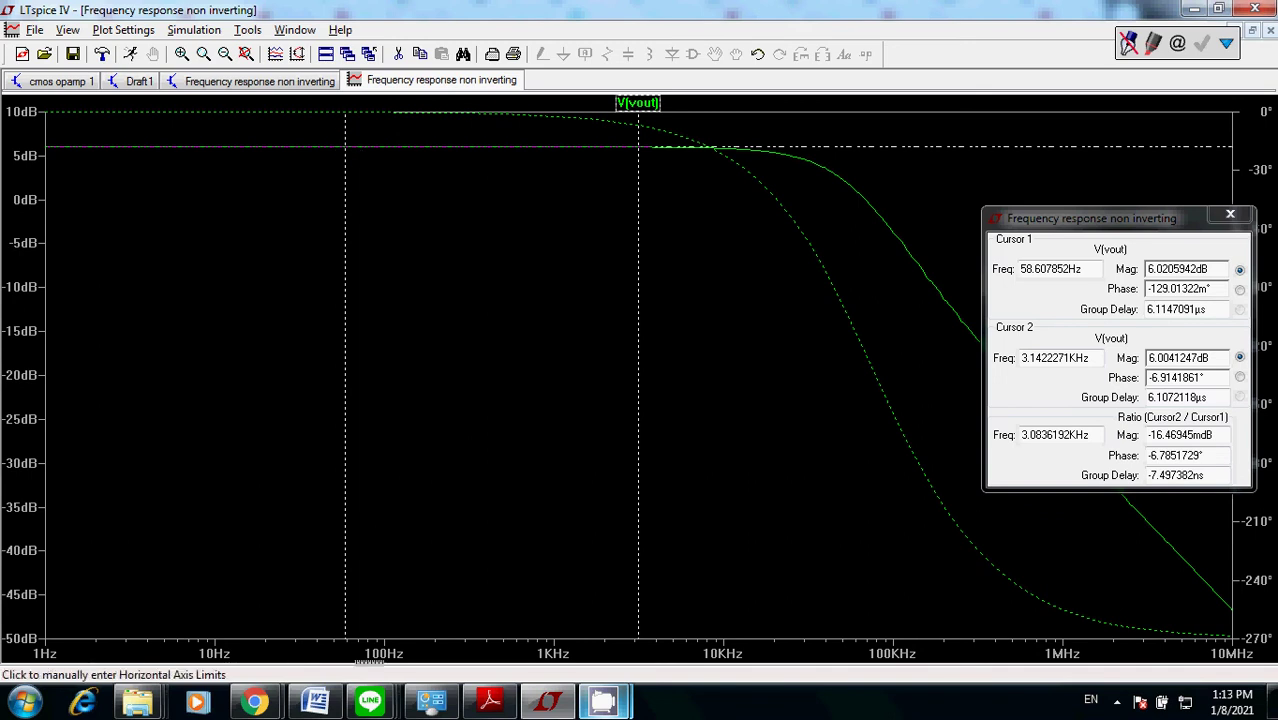
mouse_move(371, 700)
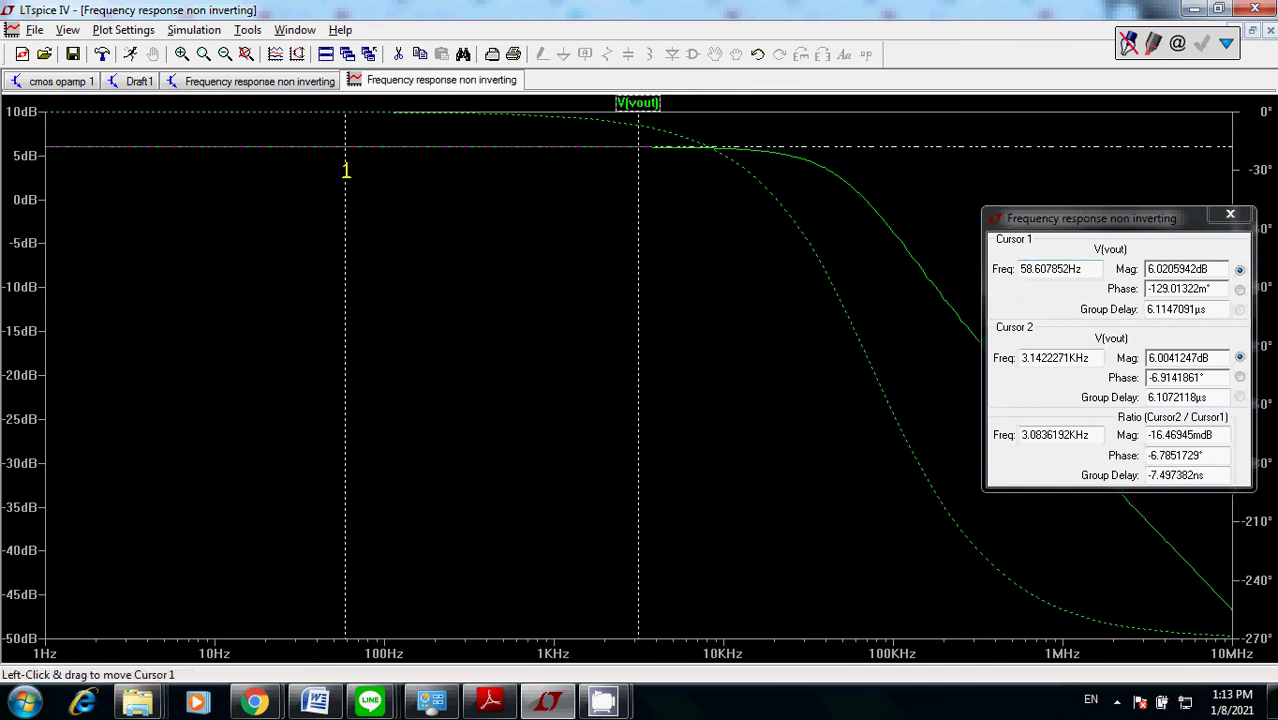
drag(345, 150, 384, 166)
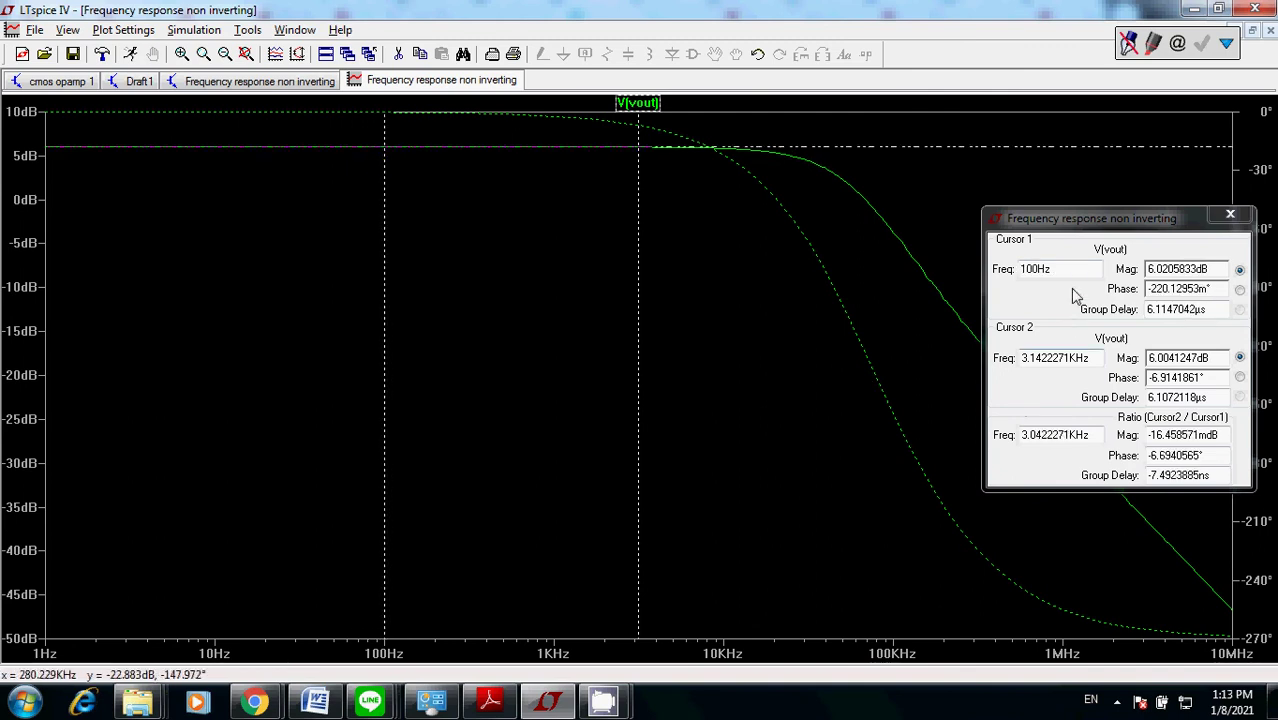
Highlight Cursor 1's frequency, magnitude and phase readings in turn, moving the readout around to expose the plot
drag(1061, 265, 1021, 264)
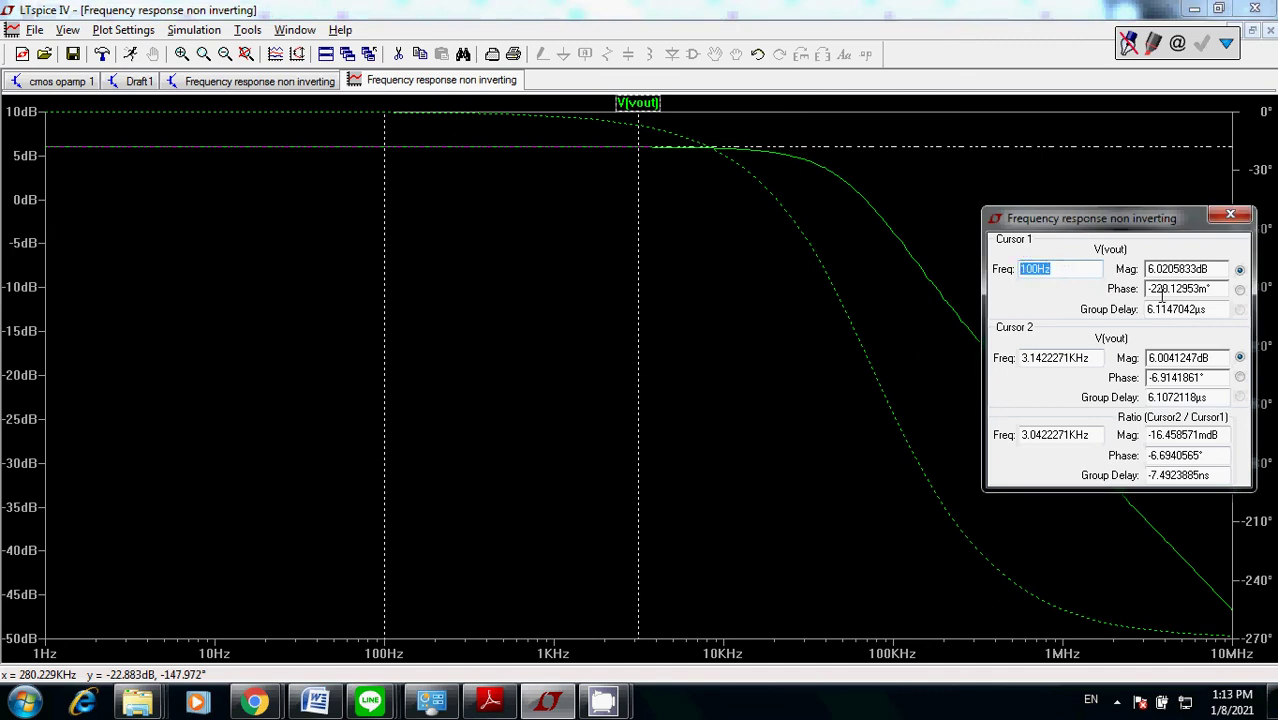
drag(1212, 270, 1136, 258)
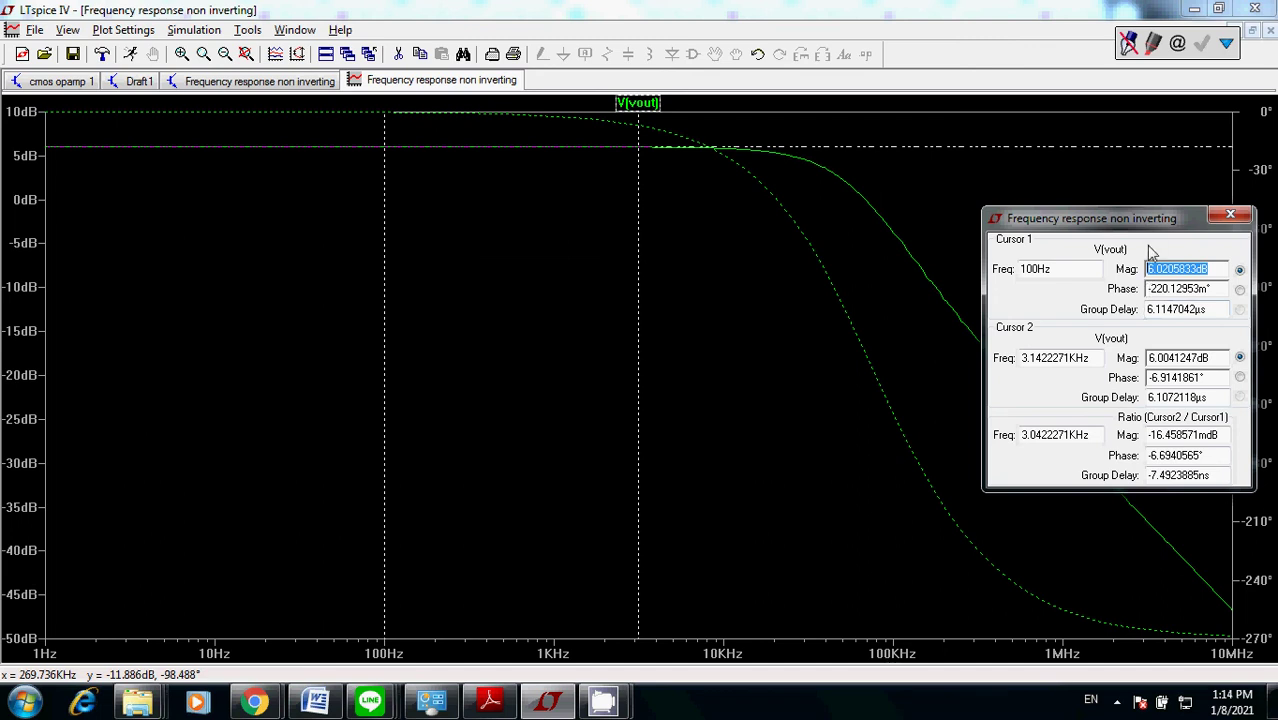
drag(1143, 228, 560, 282)
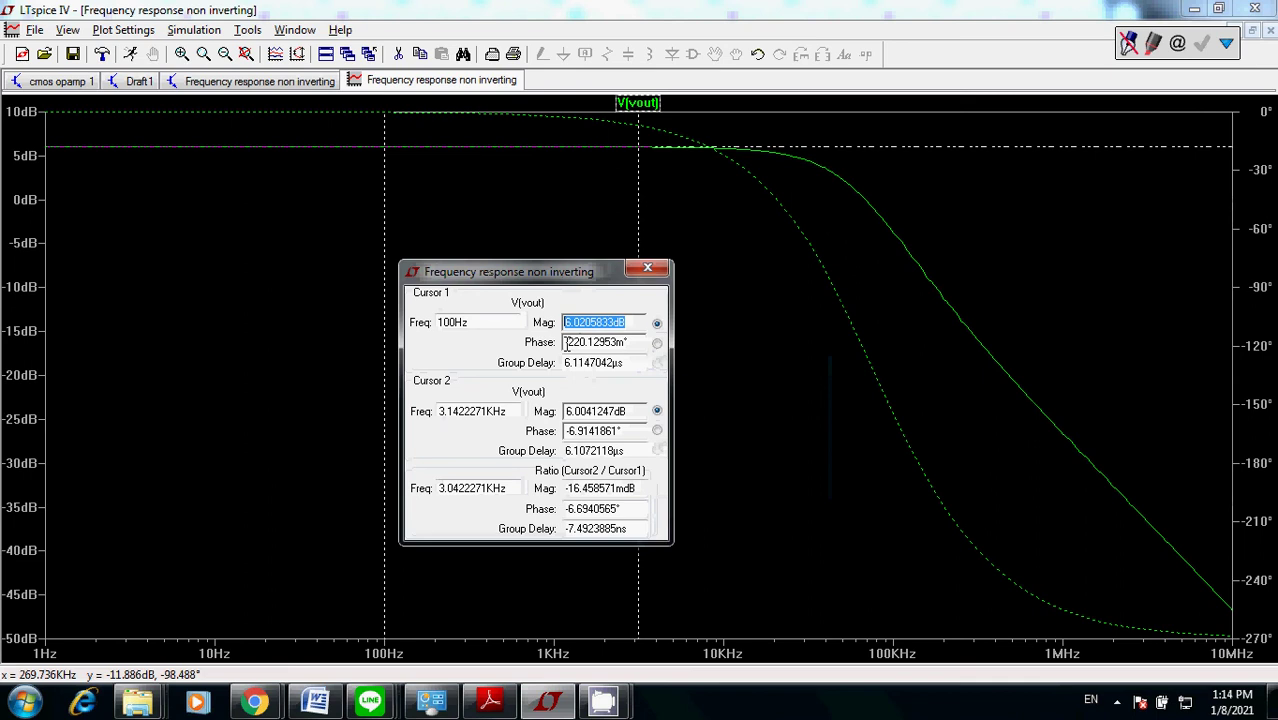
drag(567, 343, 638, 343)
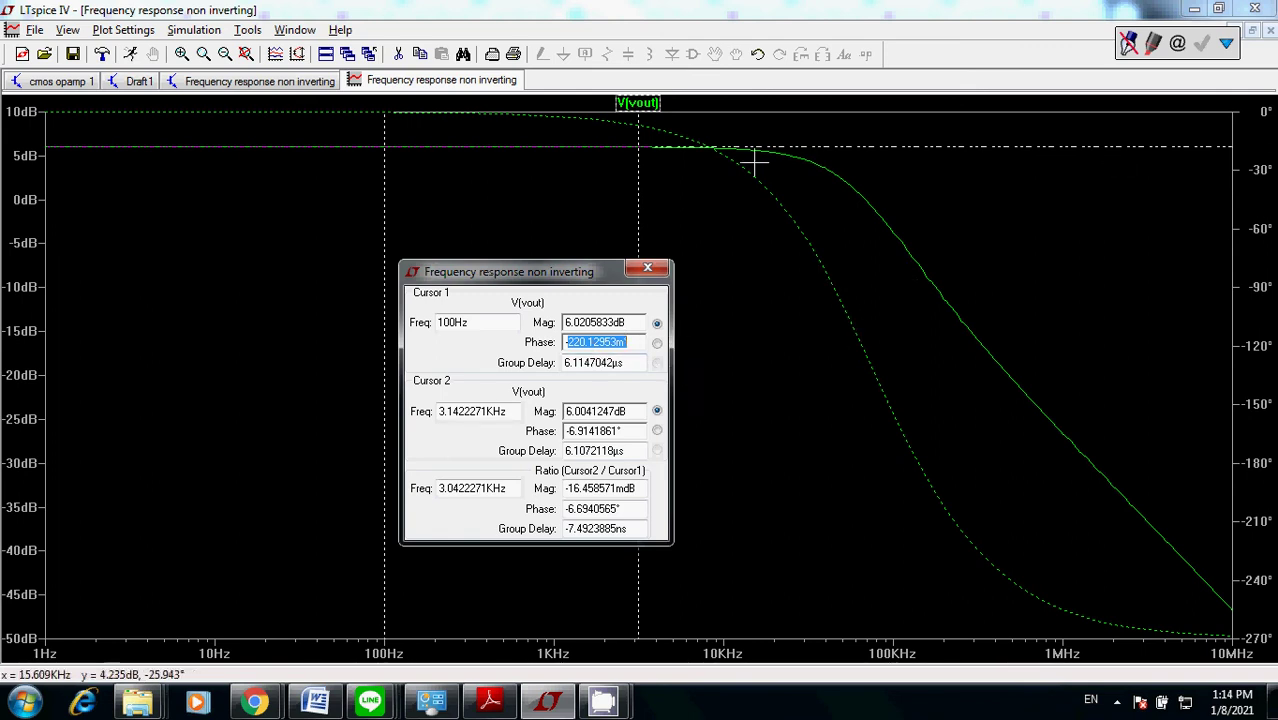
drag(603, 283, 387, 323)
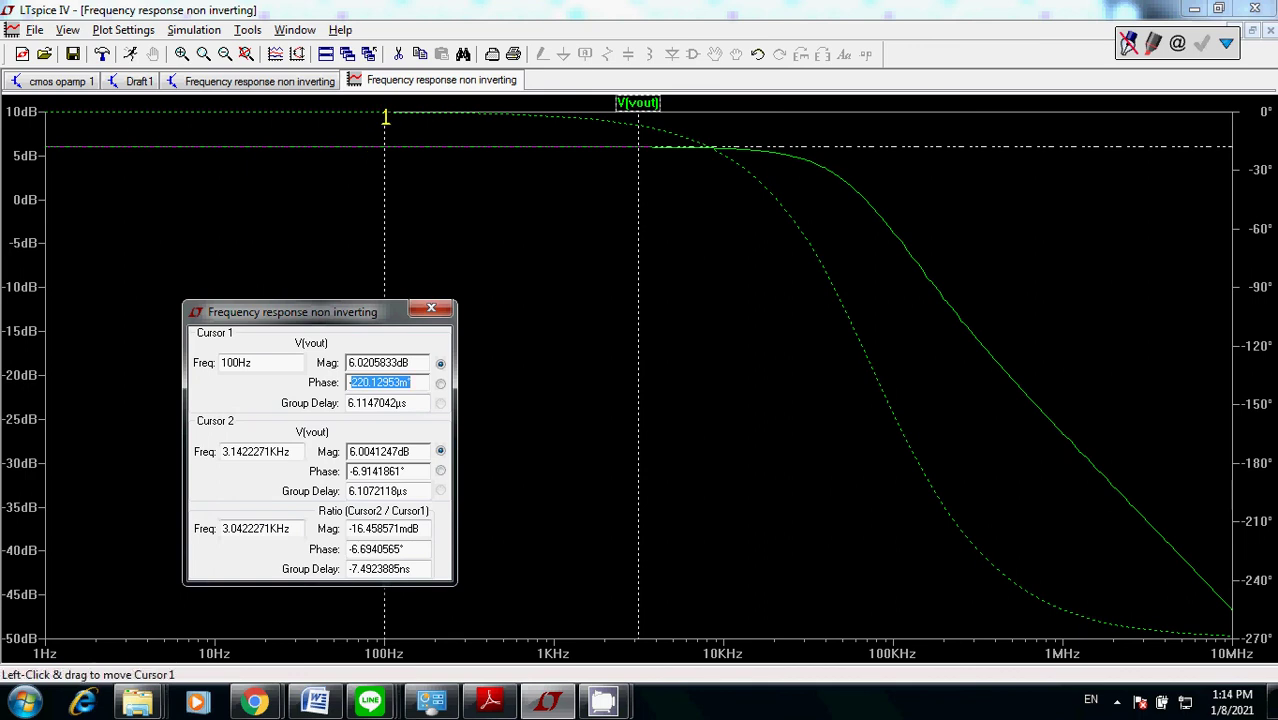
Circle the point where Cursor 1 meets the phase curve at 100 Hz in red, then clear and close the markup
click(1226, 43)
click(1203, 78)
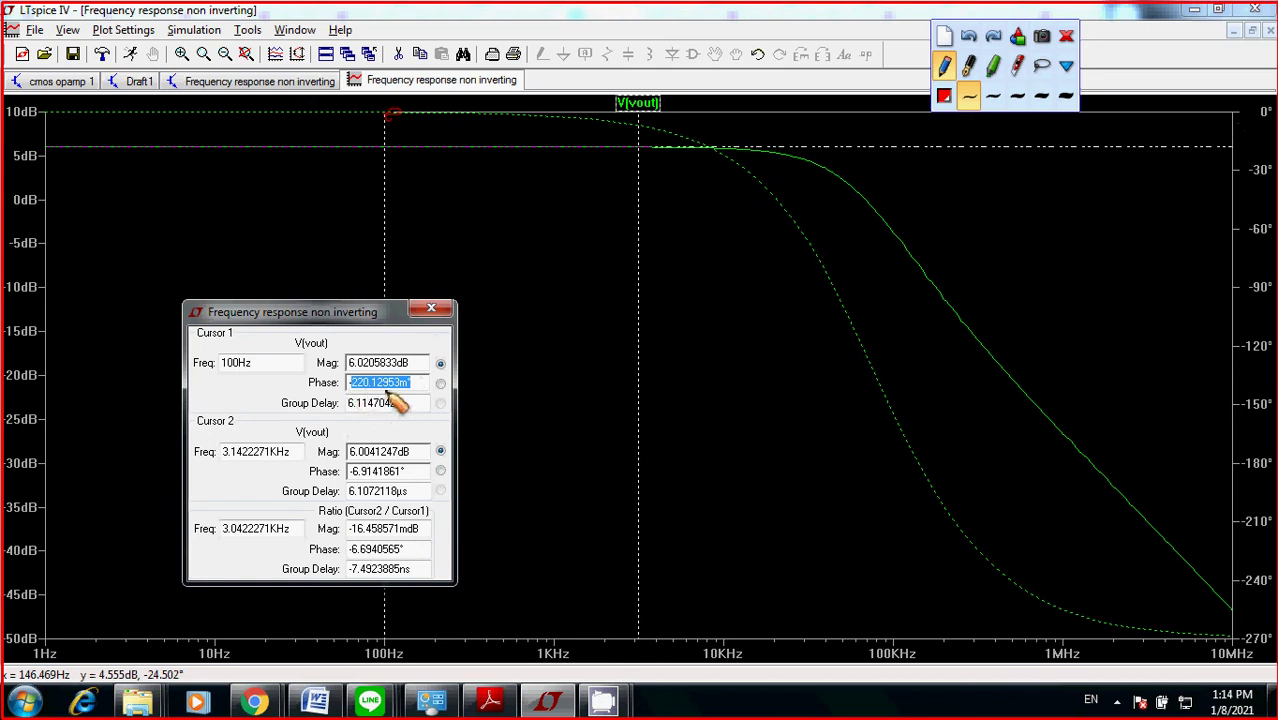
click(945, 38)
click(1066, 35)
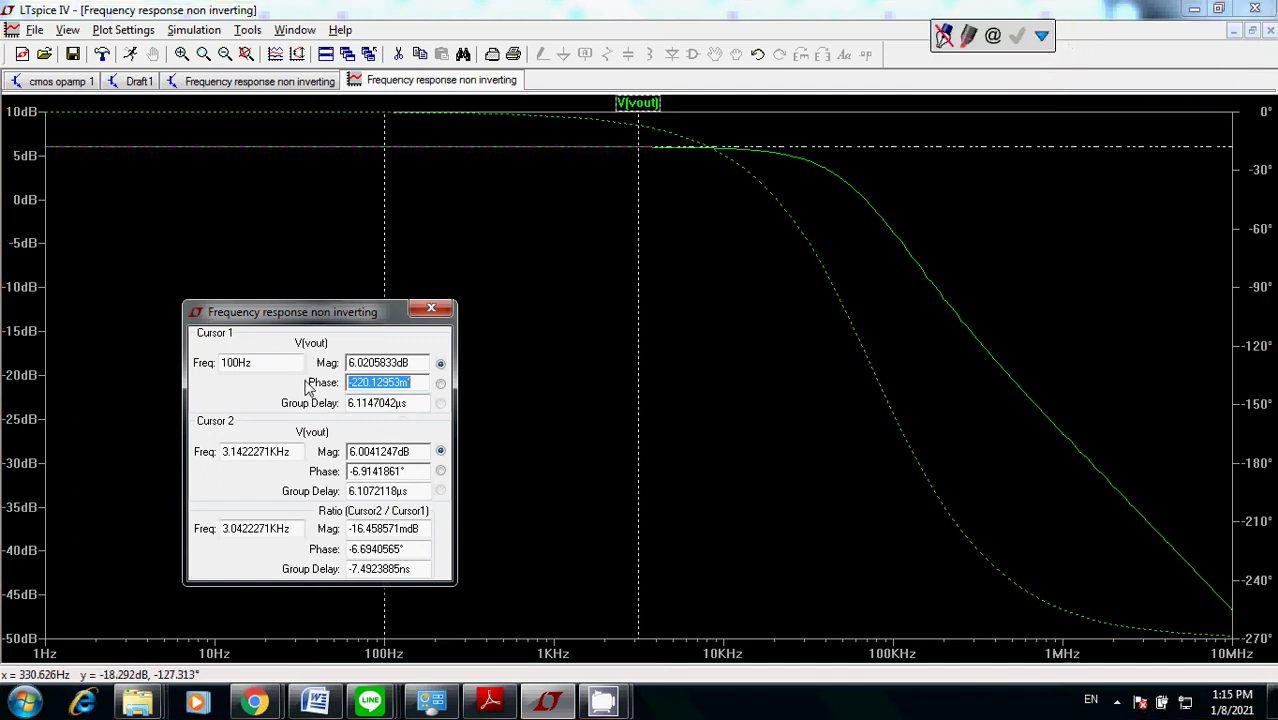
Move the readout to the other side of Cursor 2 and highlight the Cursor 2 / Cursor 1 magnitude ratio
drag(314, 313, 993, 316)
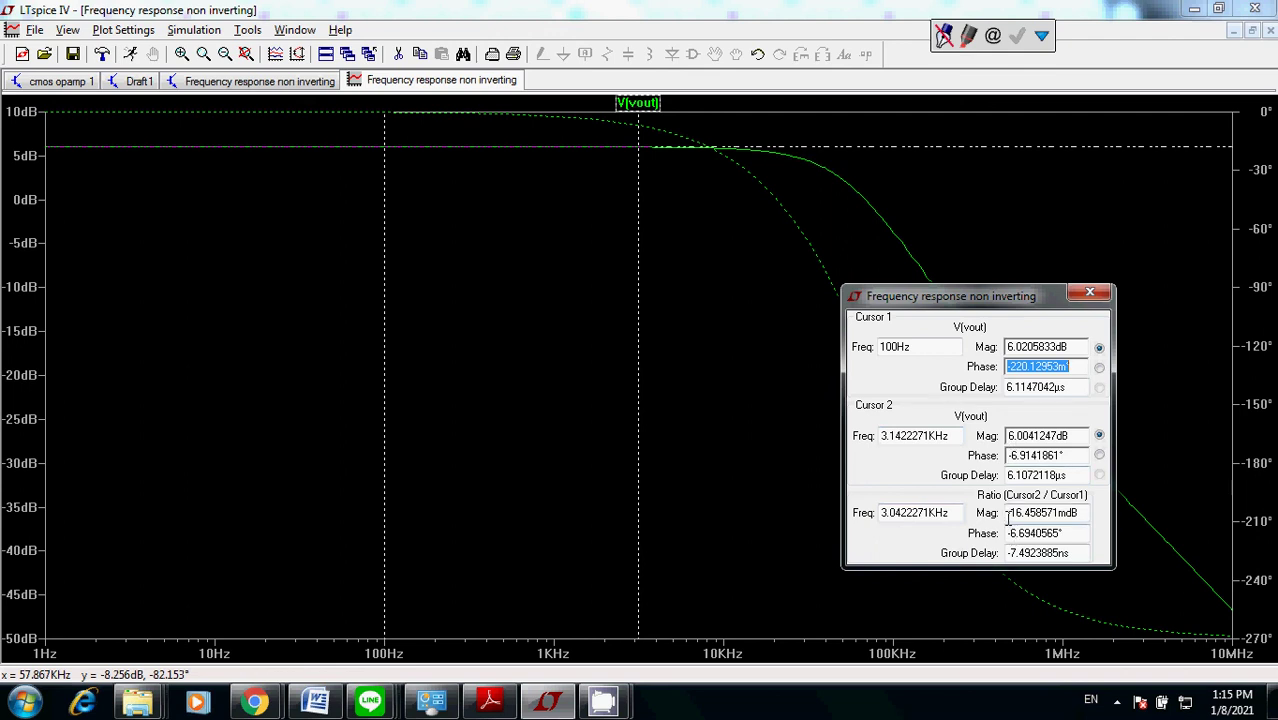
drag(1008, 514, 1092, 516)
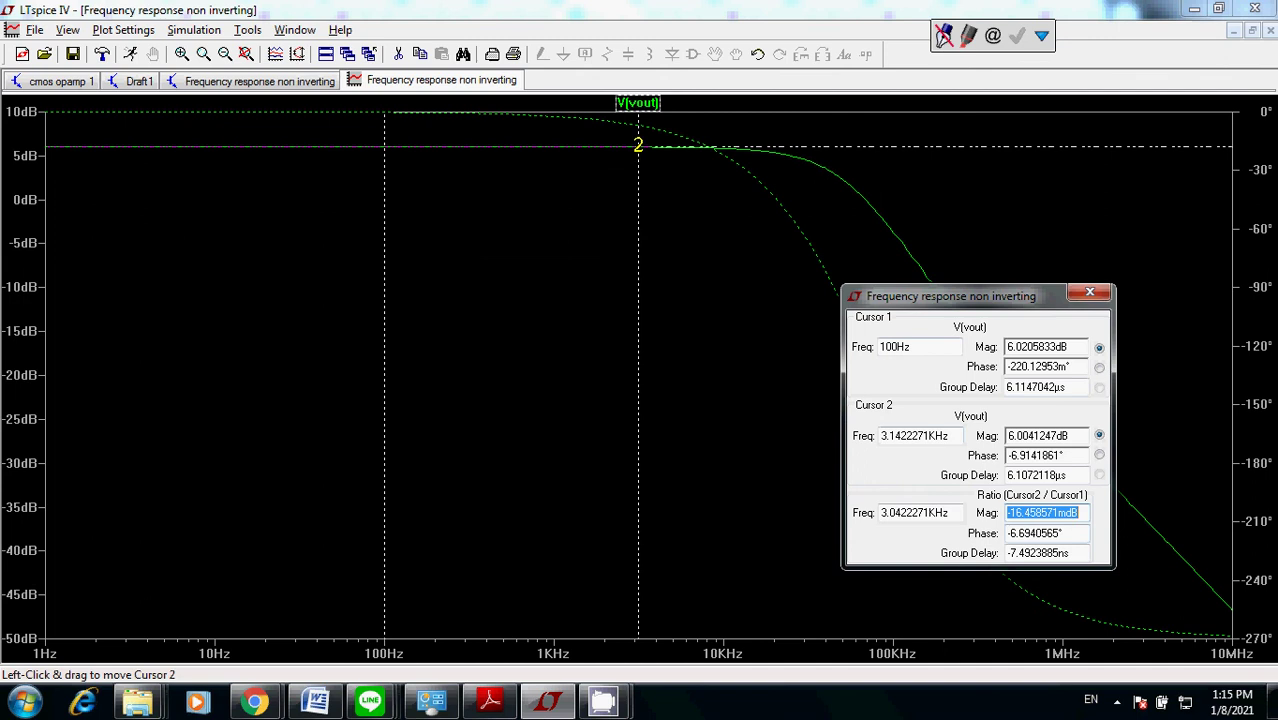
drag(638, 146, 680, 157)
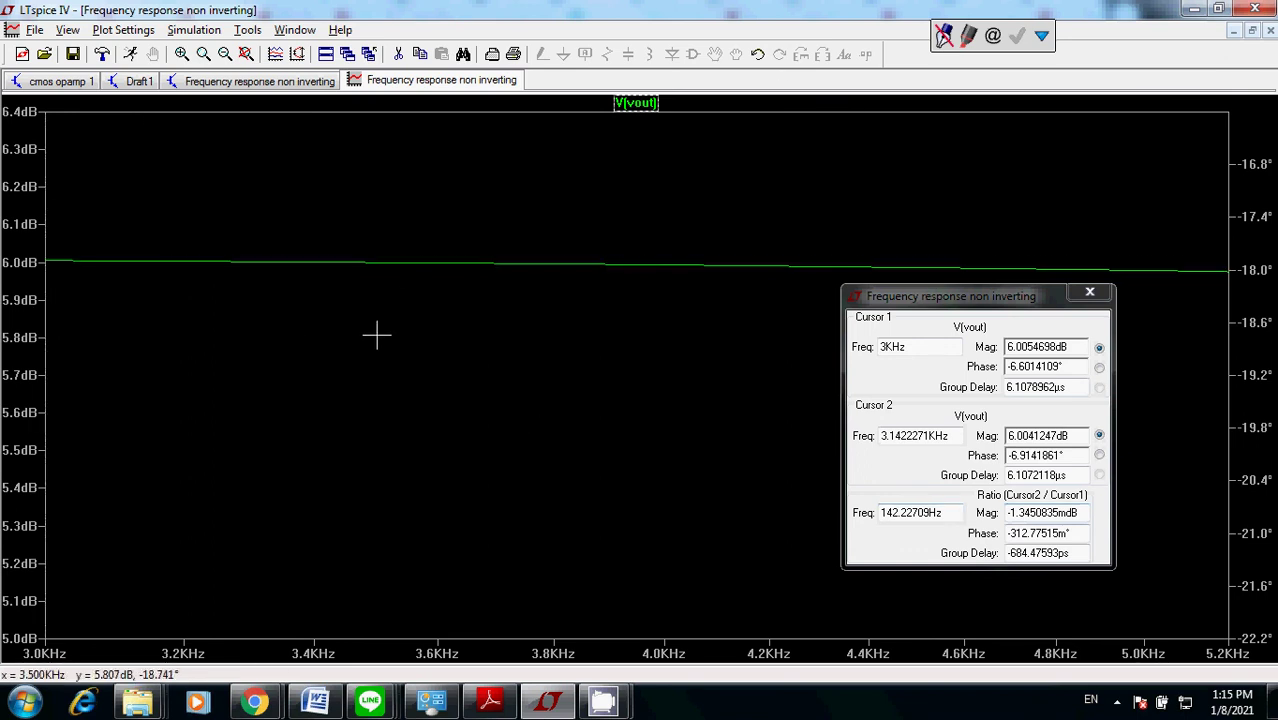
key(ctrl+z)
key(Escape)
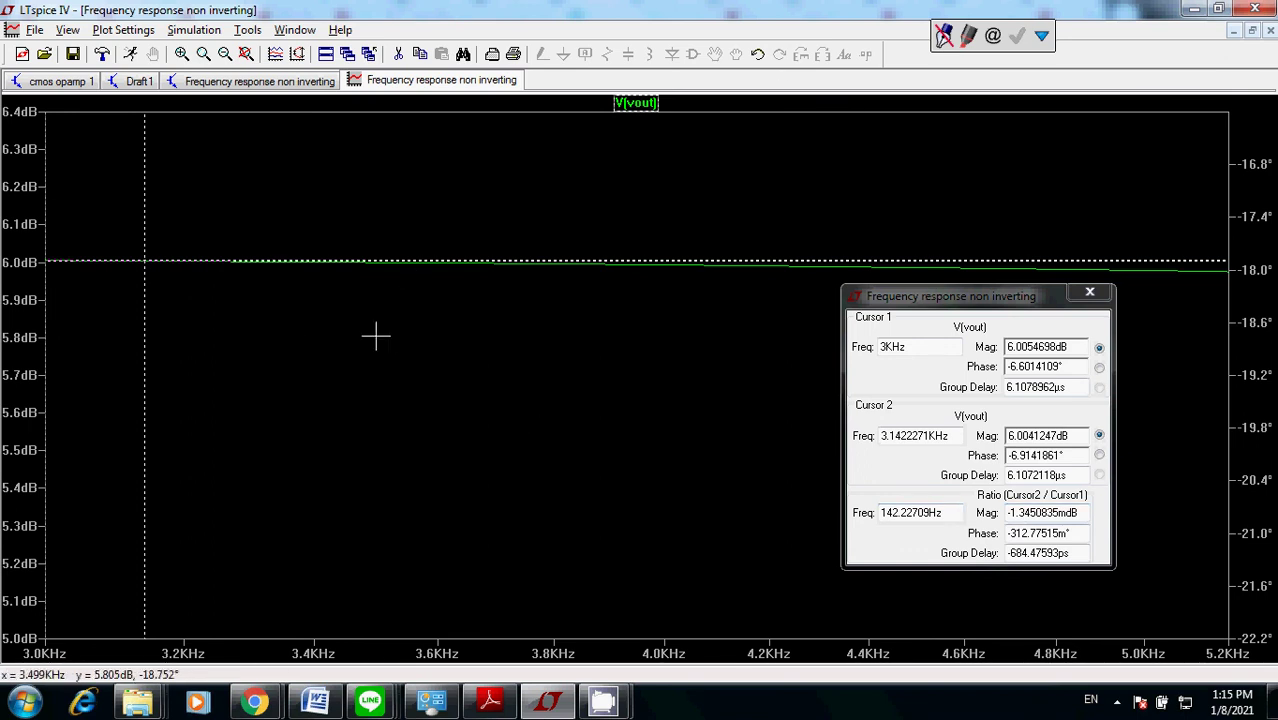
Close the cursor readout and the zoomed plot, rerun the AC simulation and maximize the new empty plot
click(1092, 292)
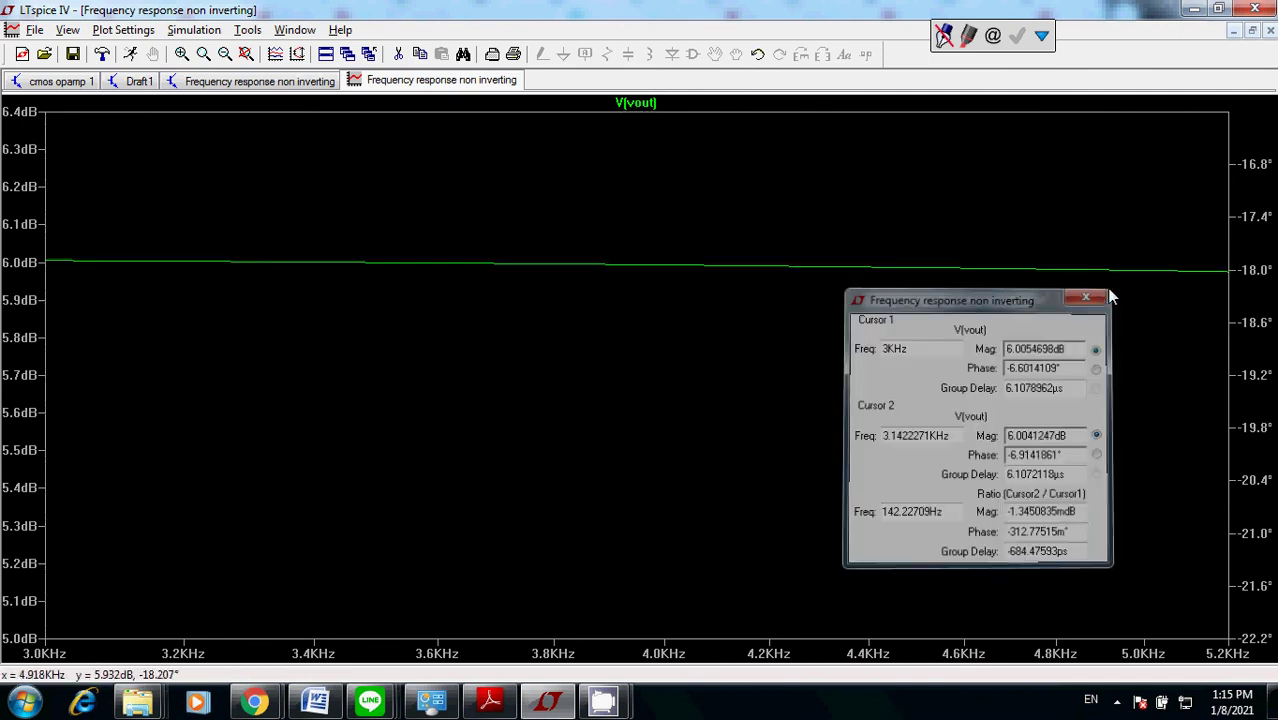
click(1270, 30)
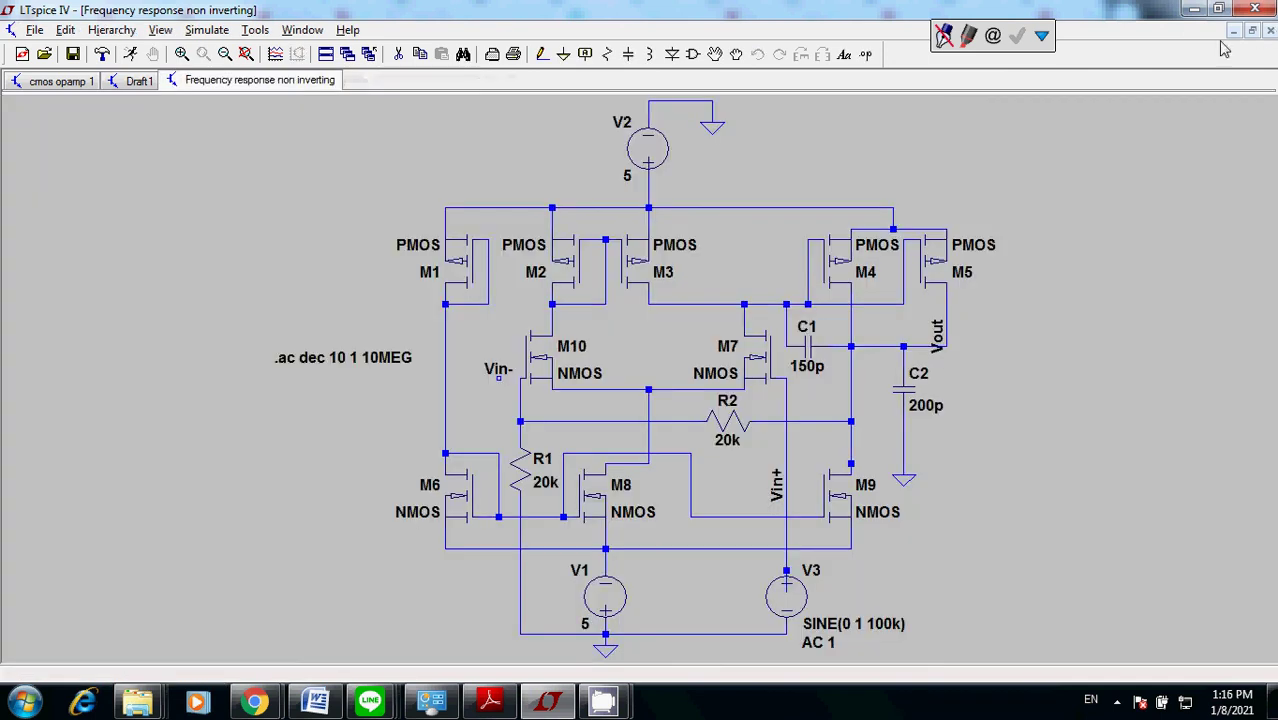
click(229, 29)
click(230, 48)
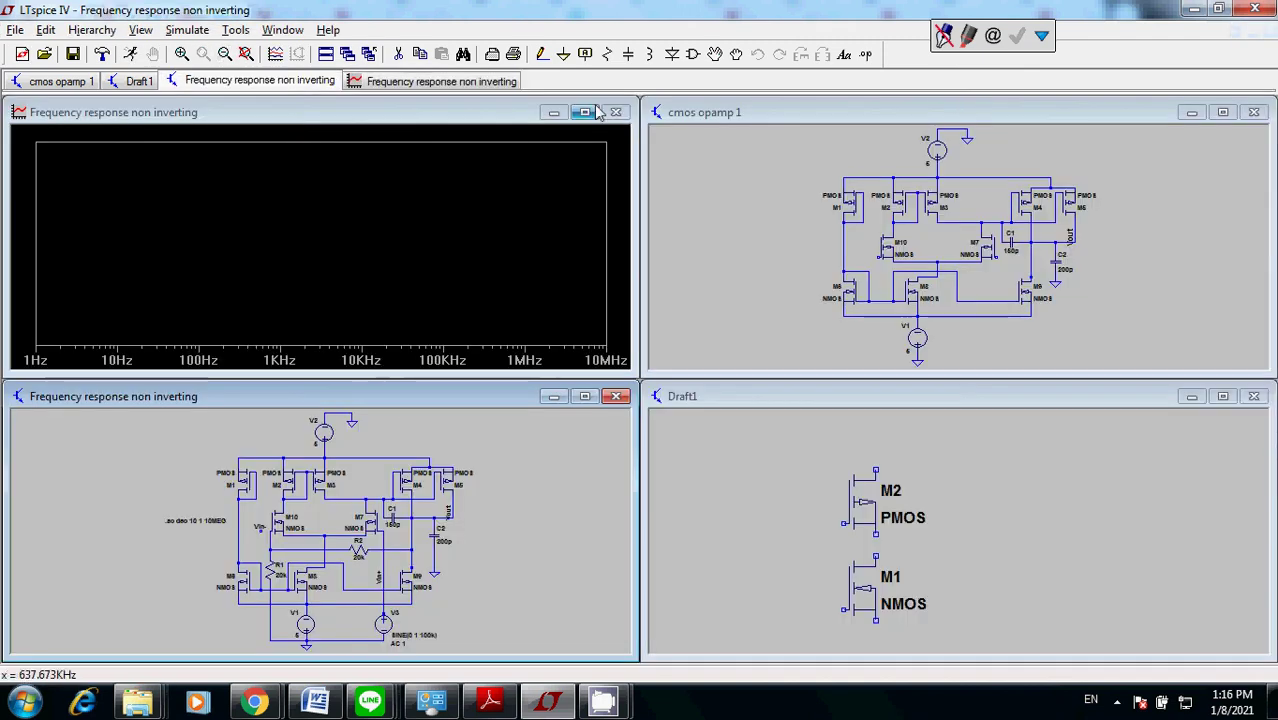
click(585, 112)
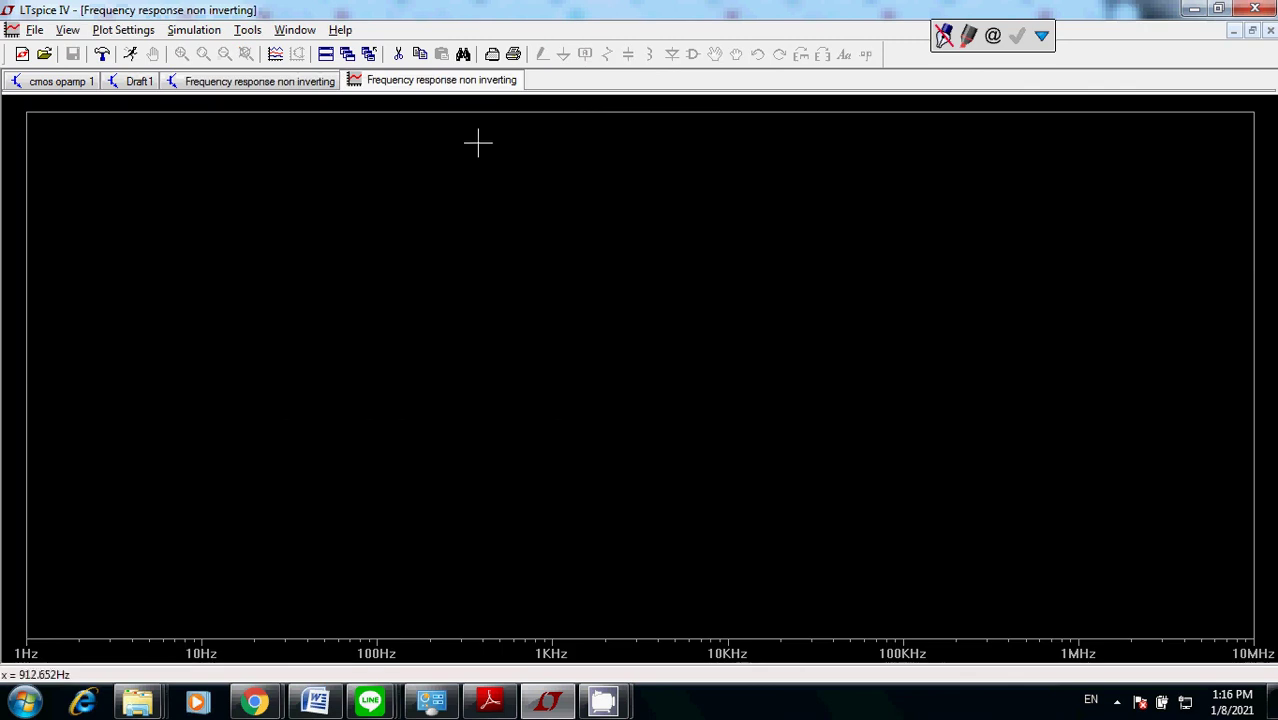
Add the V(vout) trace to the new frequency response plot
click(124, 30)
click(134, 69)
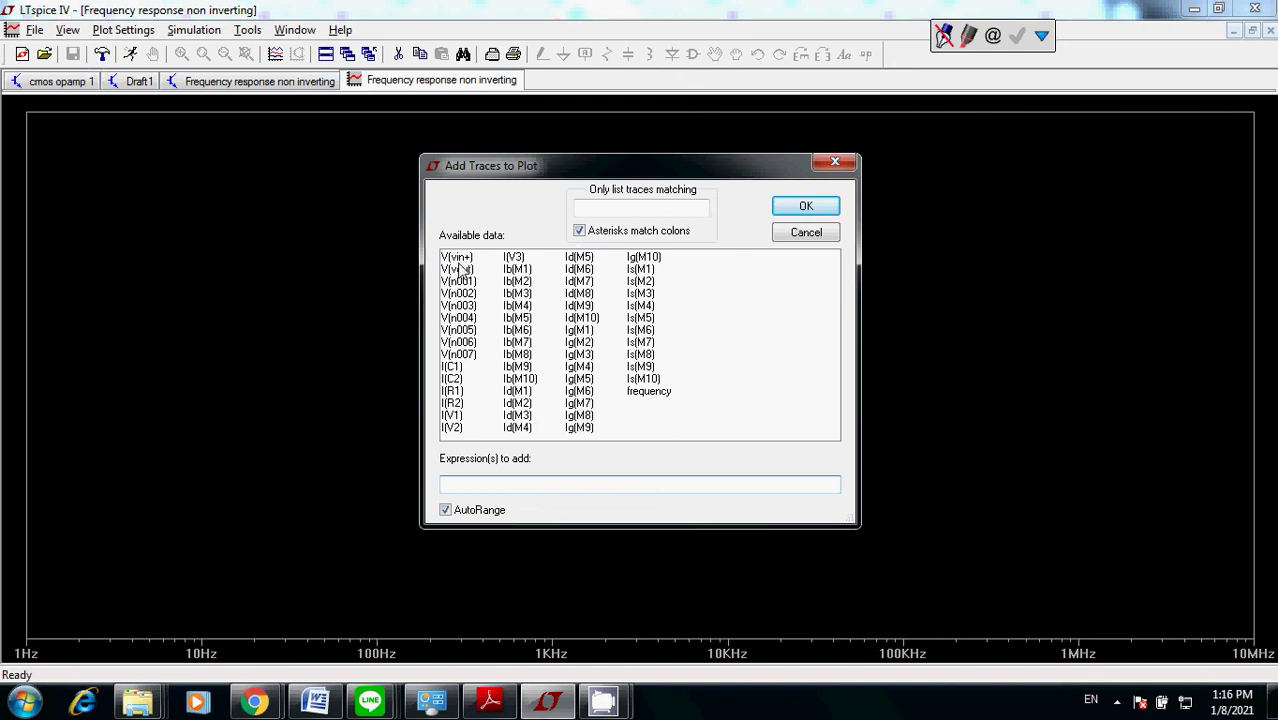
click(459, 269)
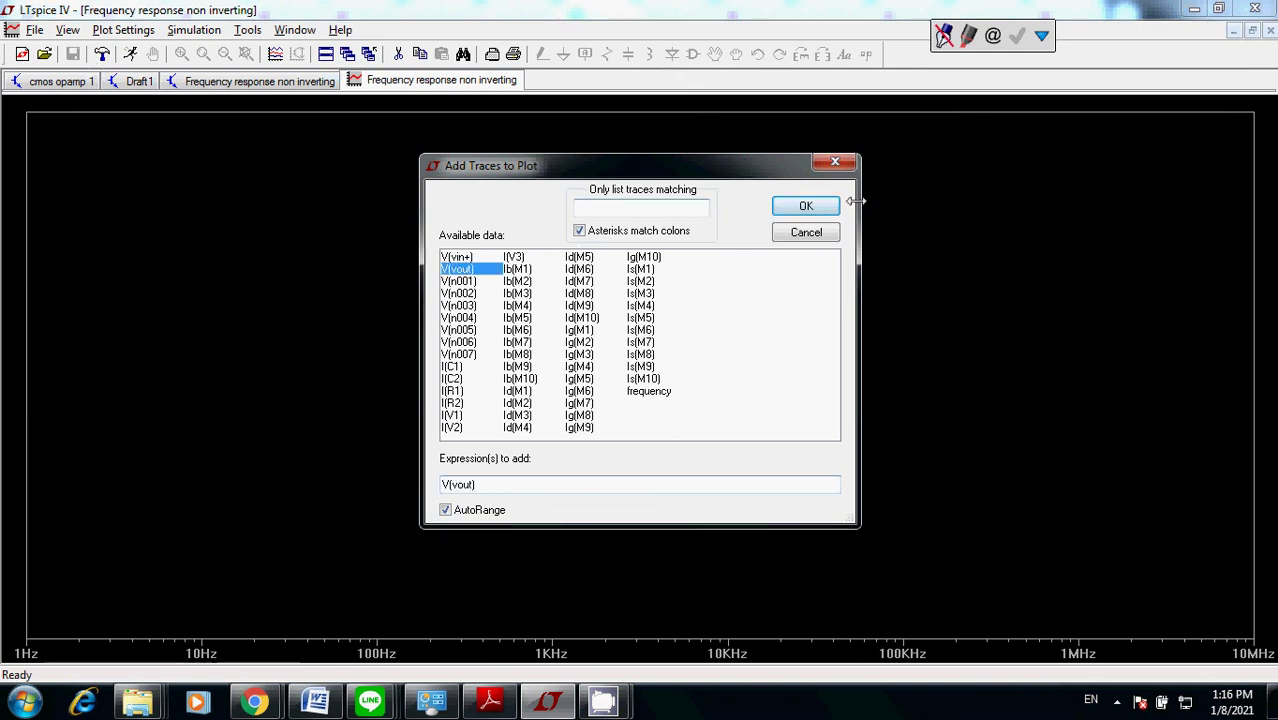
click(805, 206)
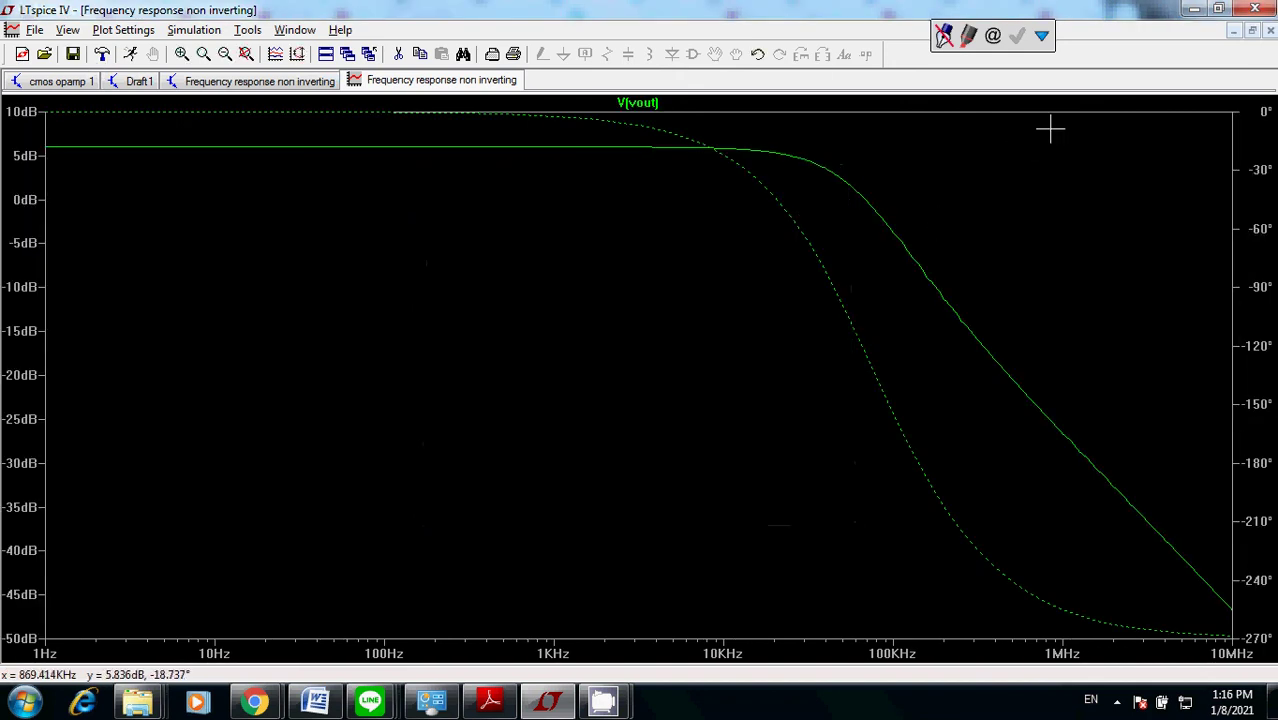
Attach Cursor 1 to the V(vout) trace, move the readout off the curve and place the cursor at about 45 Hz
click(640, 104)
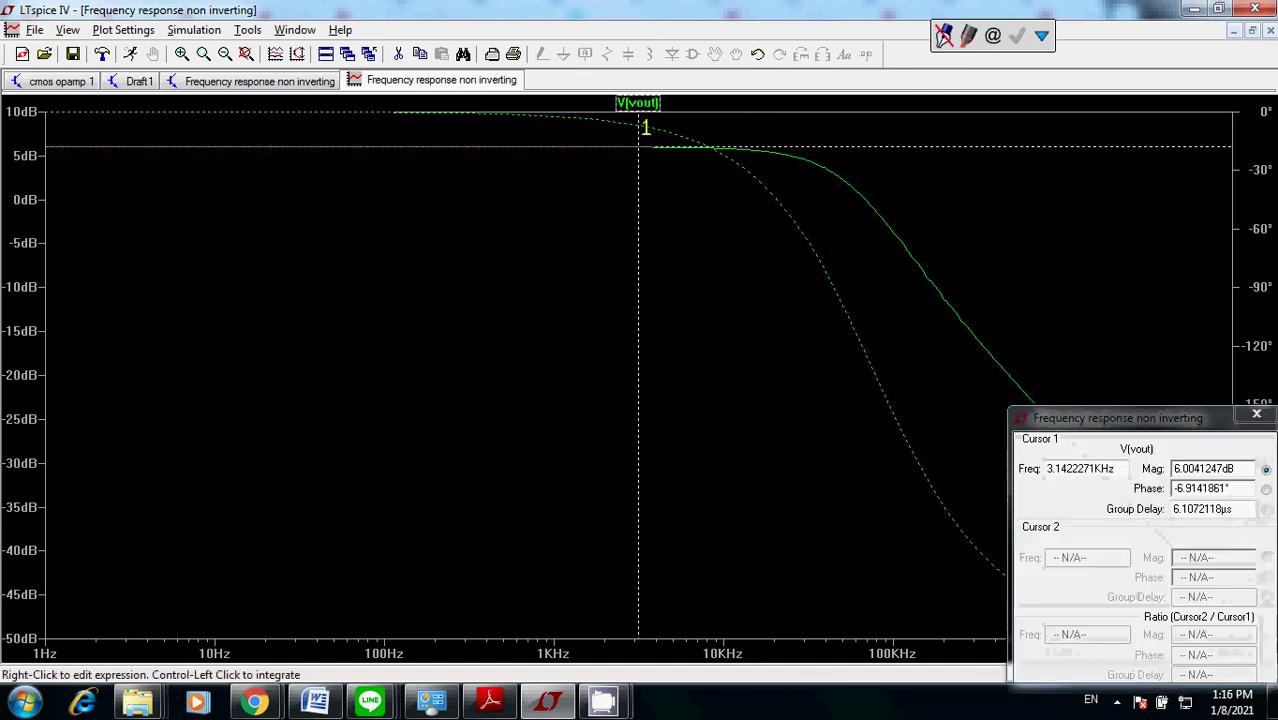
drag(1090, 424, 487, 295)
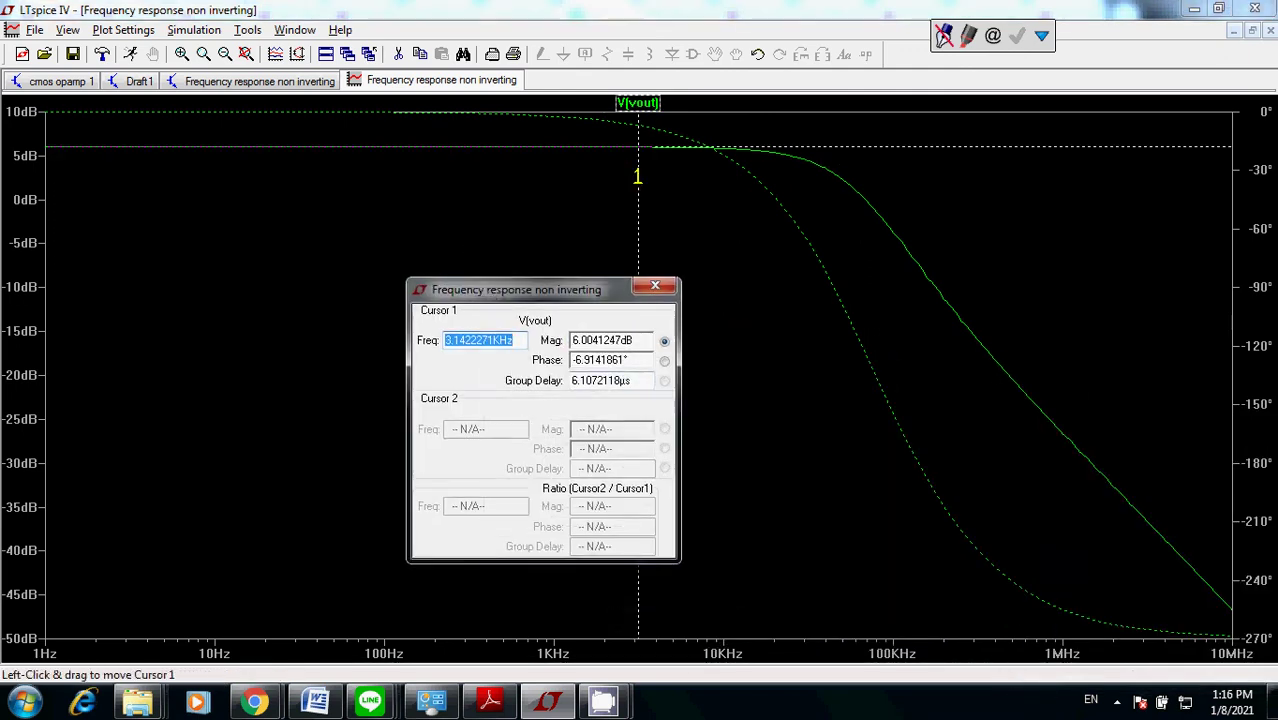
drag(638, 147, 325, 147)
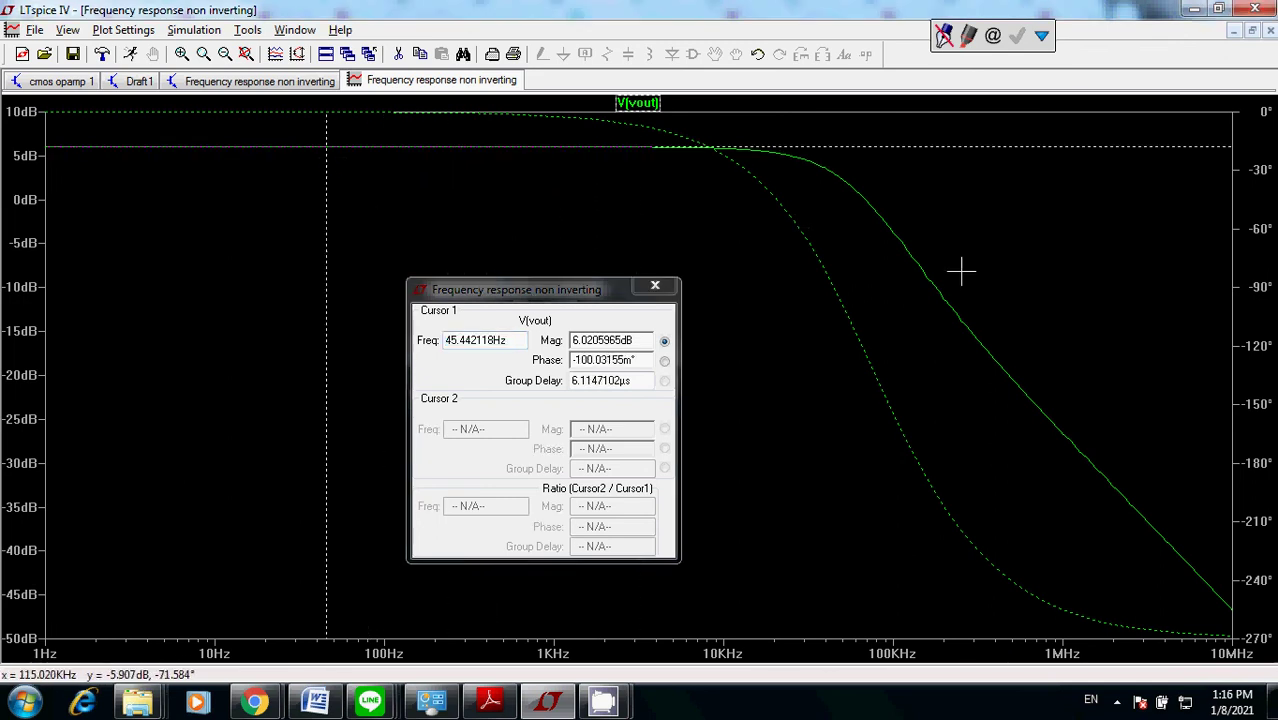
right_click(1008, 266)
click(957, 214)
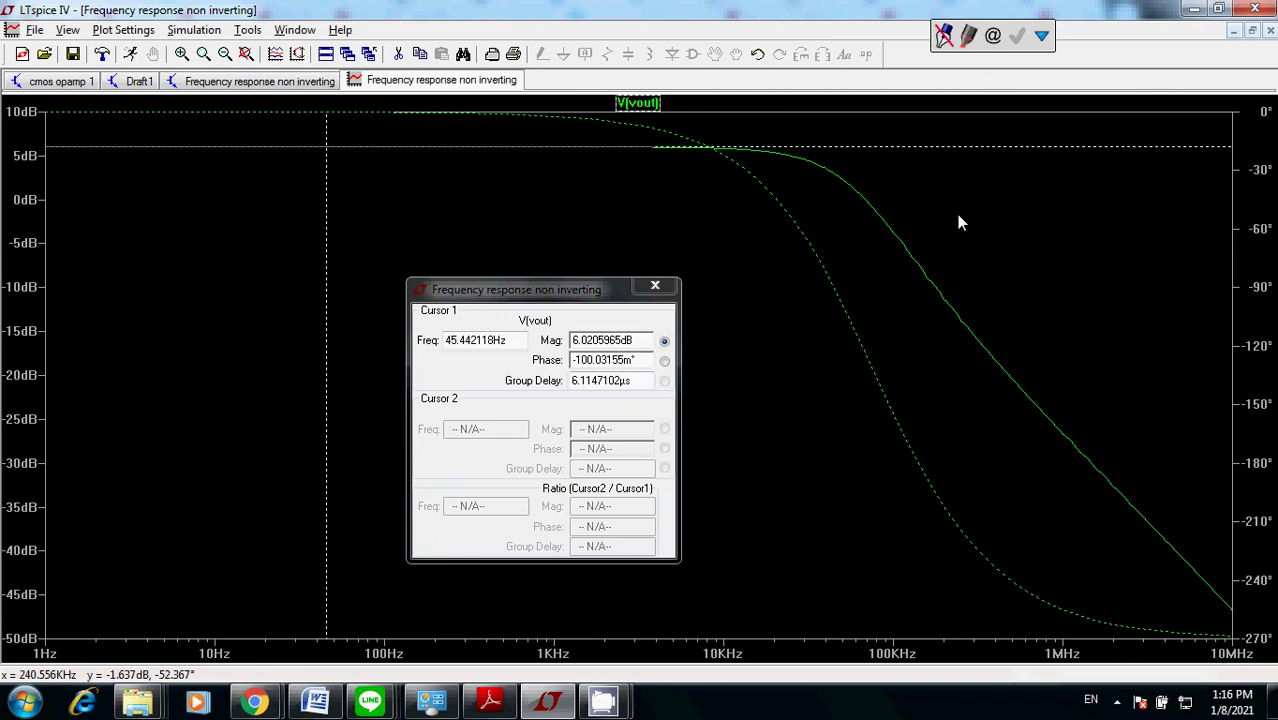
Attach Cursor 2 to V(vout), place it about 3 dB below Cursor 1's magnitude at about 44.3 kHz, and highlight its frequency
click(662, 106)
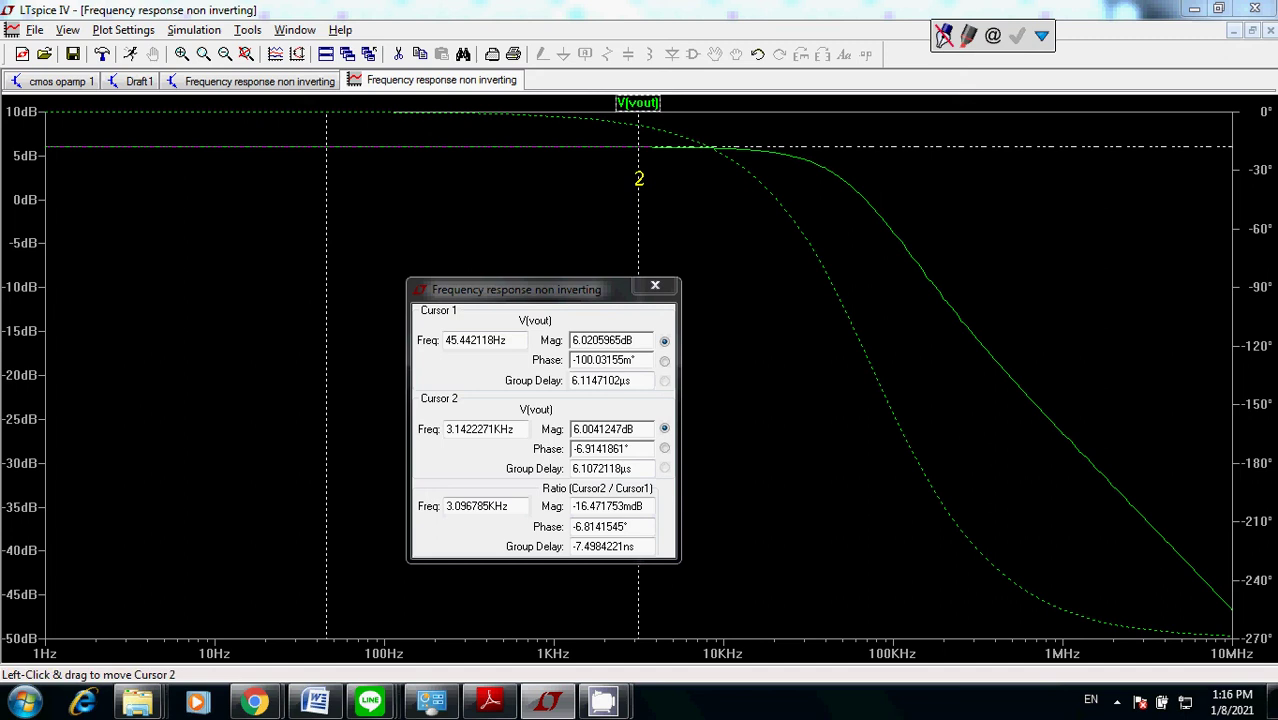
drag(639, 178, 846, 208)
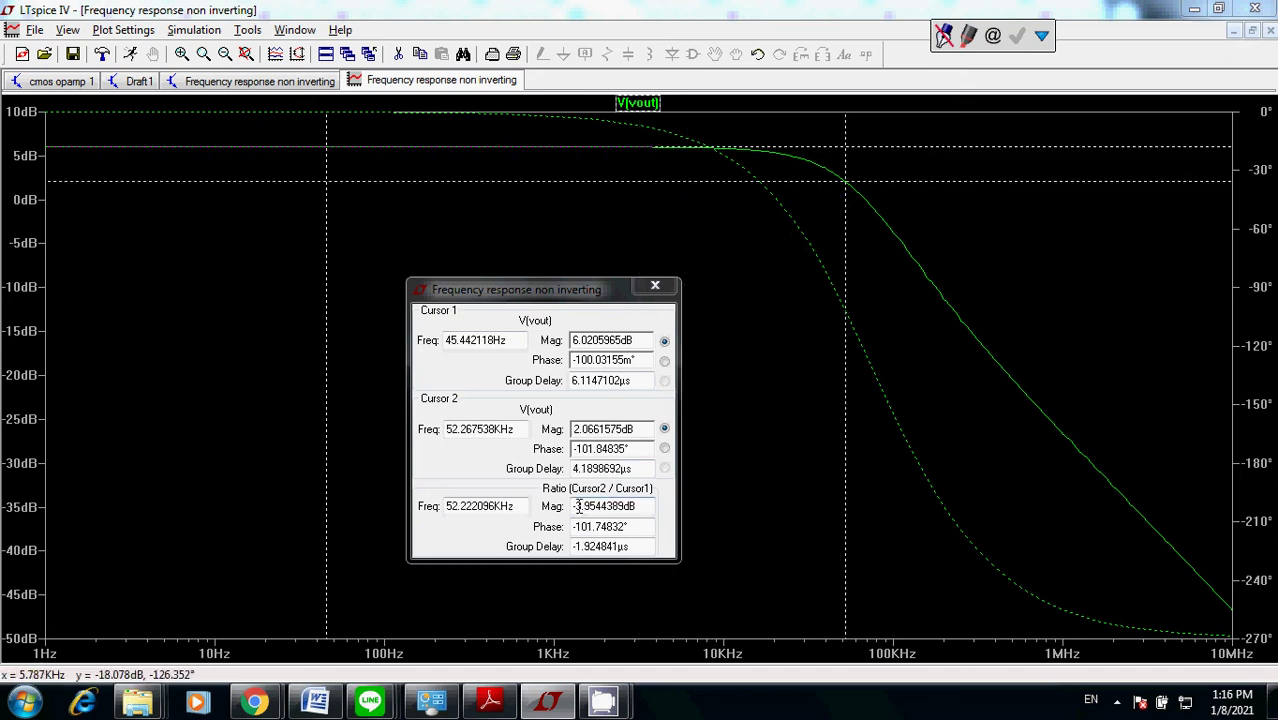
drag(577, 507, 636, 510)
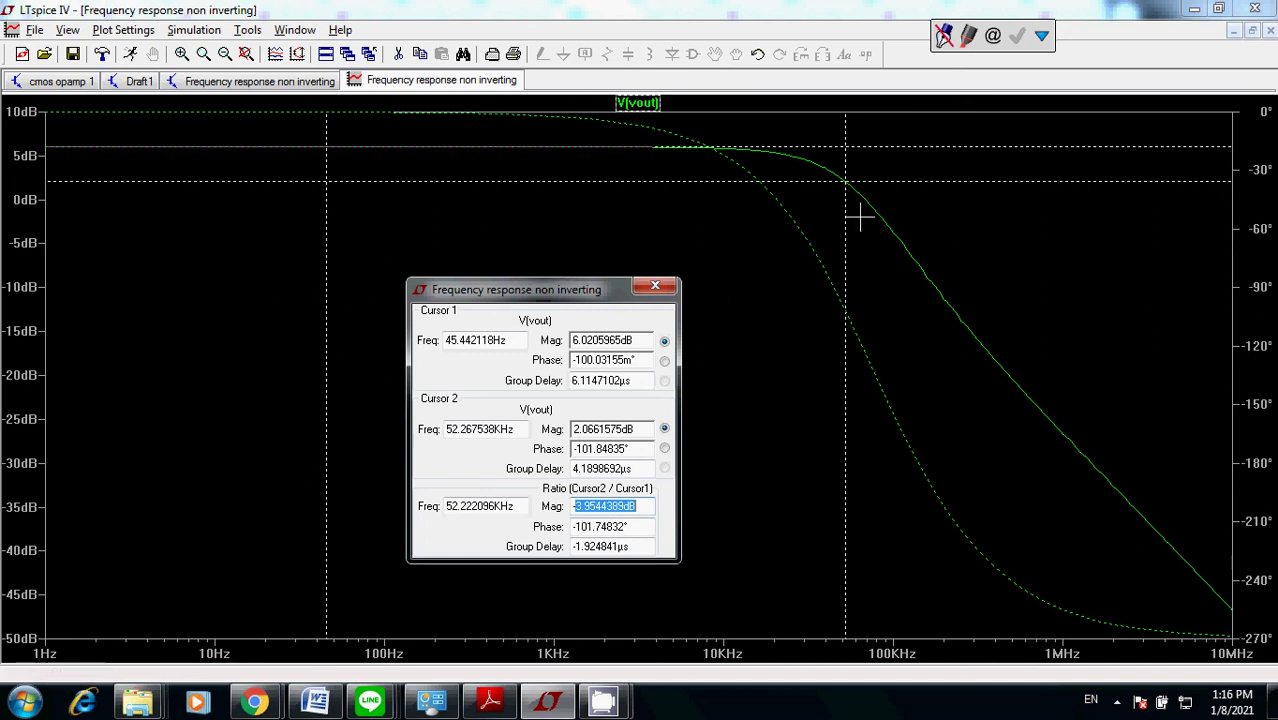
drag(845, 185, 834, 183)
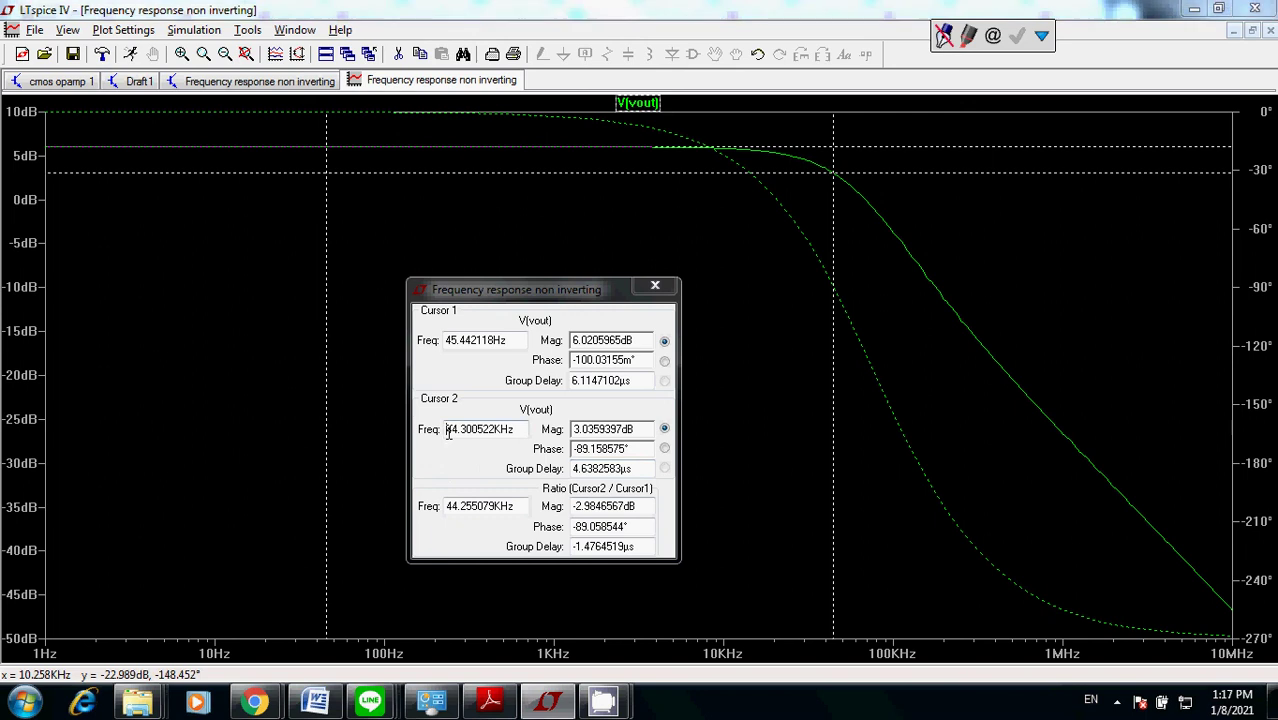
drag(446, 432, 503, 432)
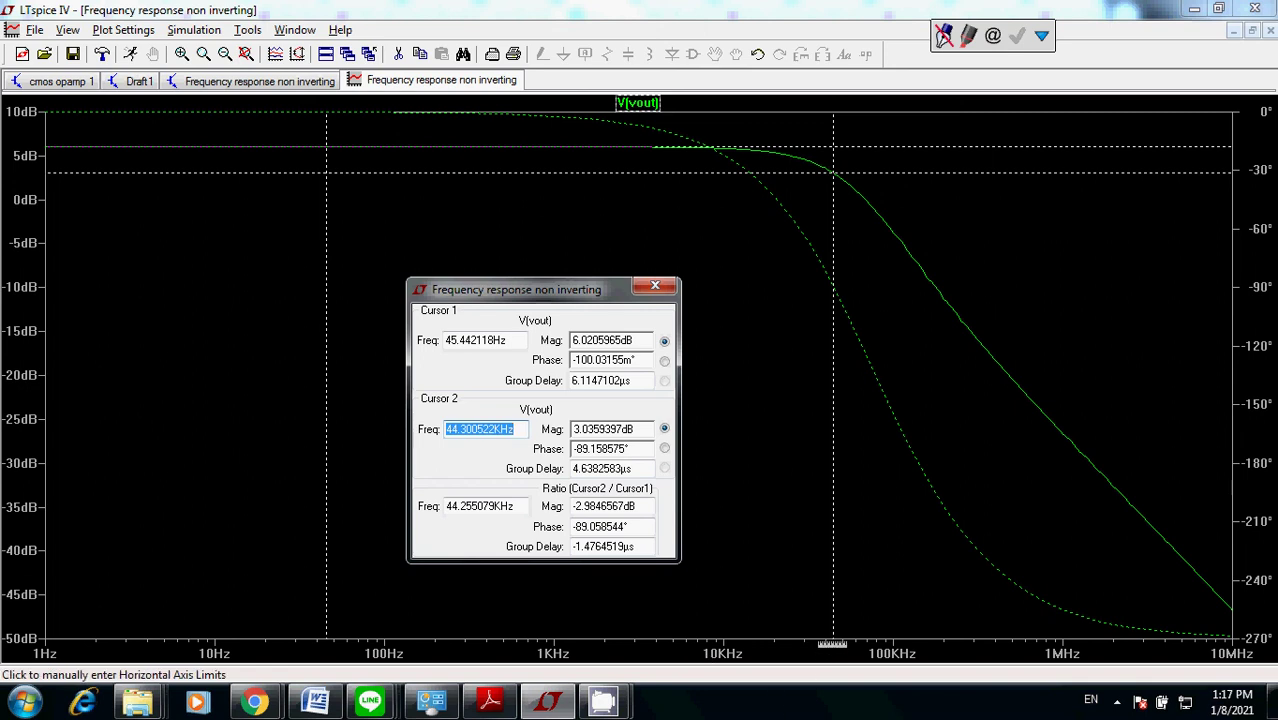
Move the readout aside, draw a red arrow across the plot from 1 Hz towards Cursor 2, then clear and close the markup
drag(619, 290, 1192, 342)
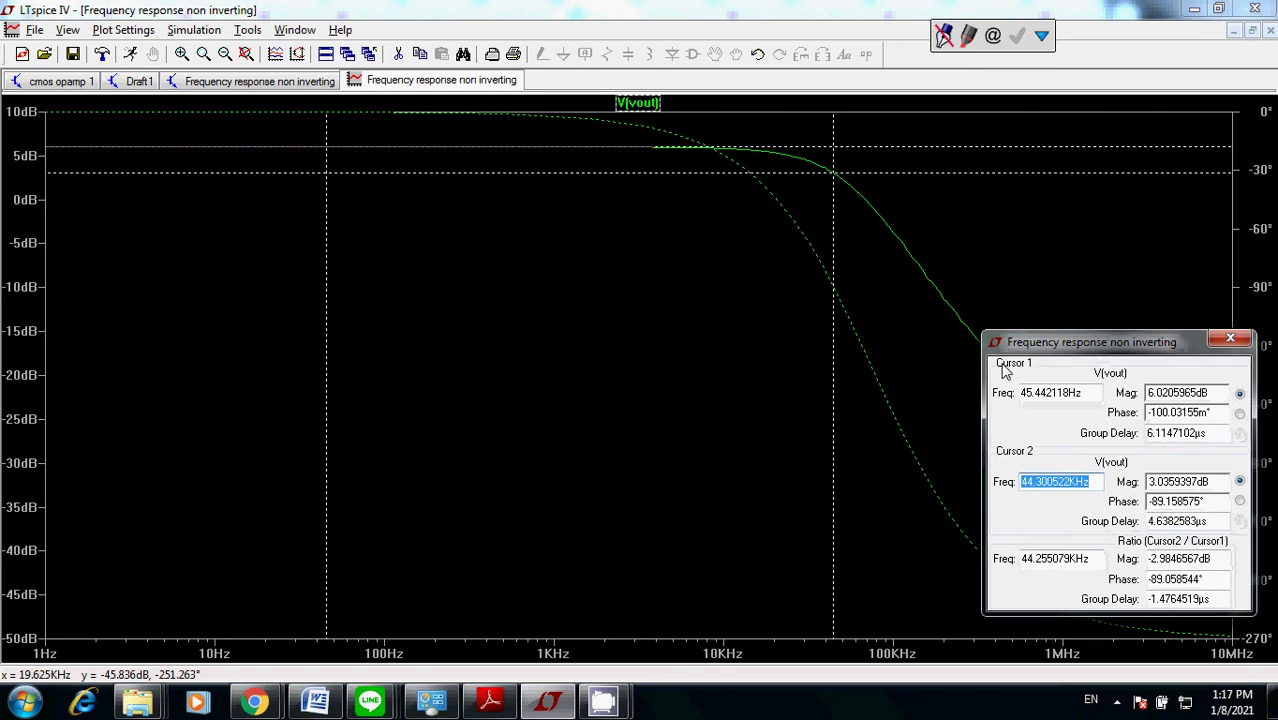
click(1042, 36)
click(1062, 62)
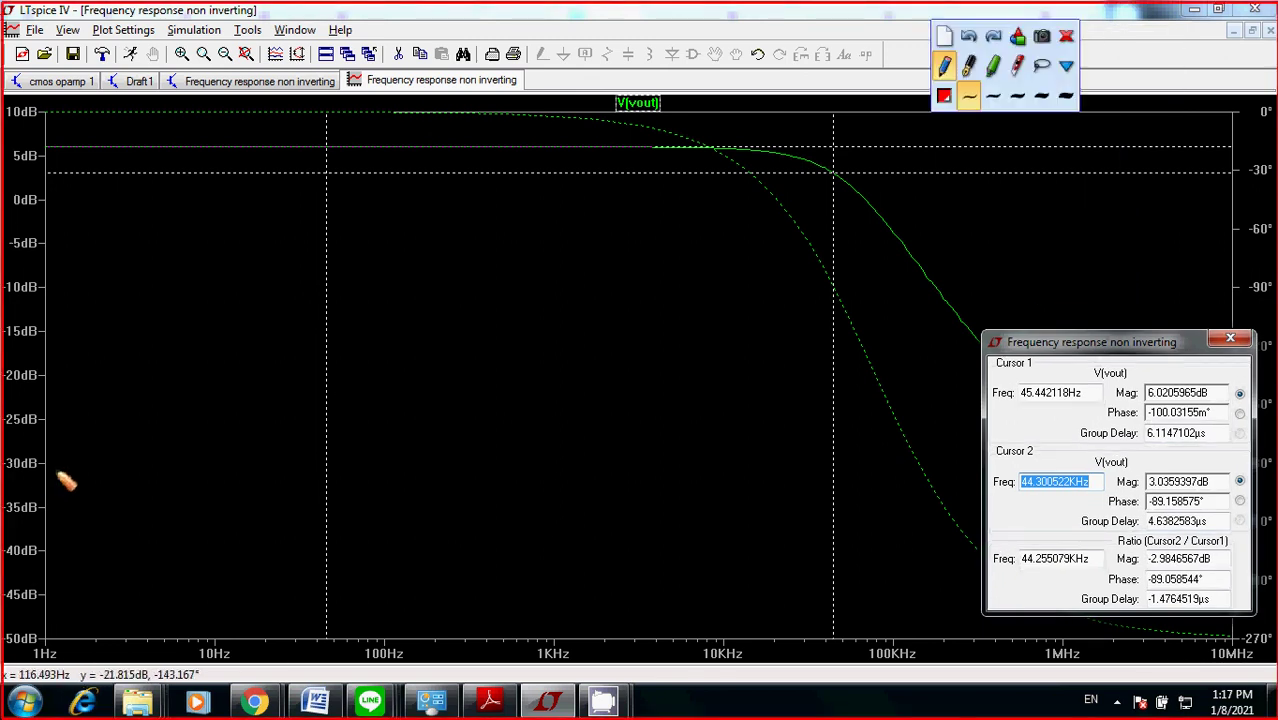
drag(52, 466, 724, 515)
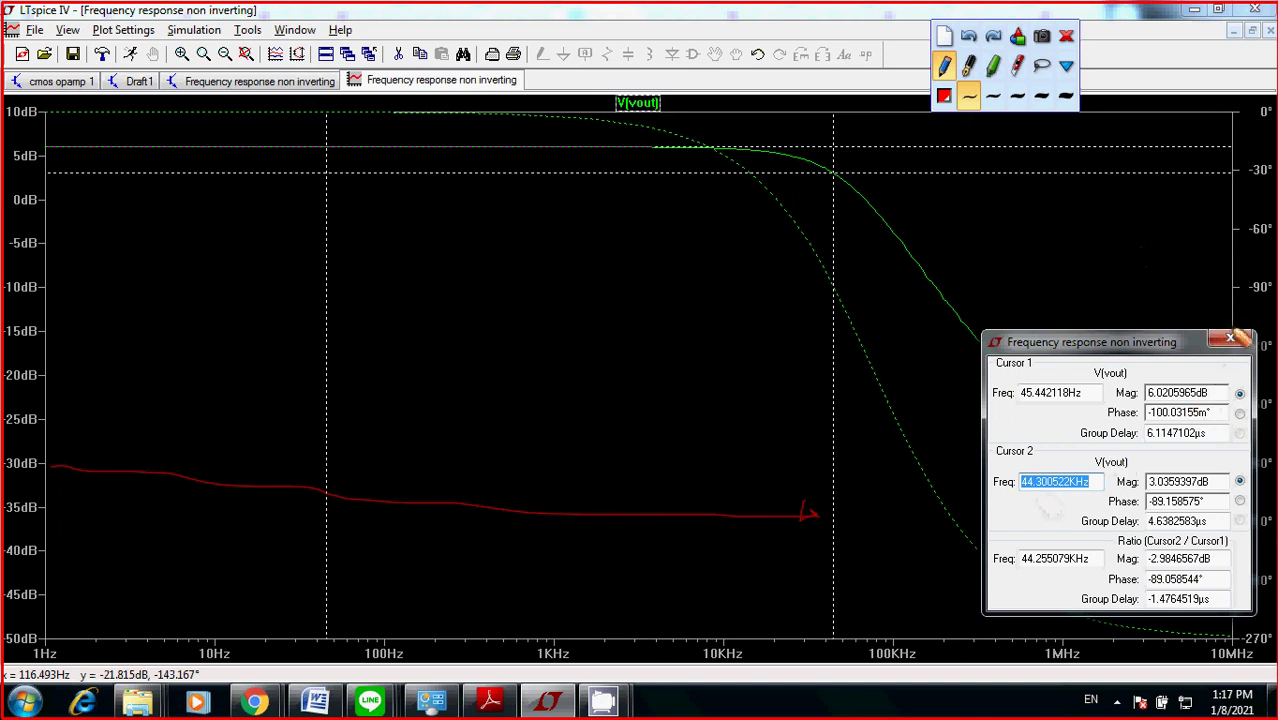
click(945, 37)
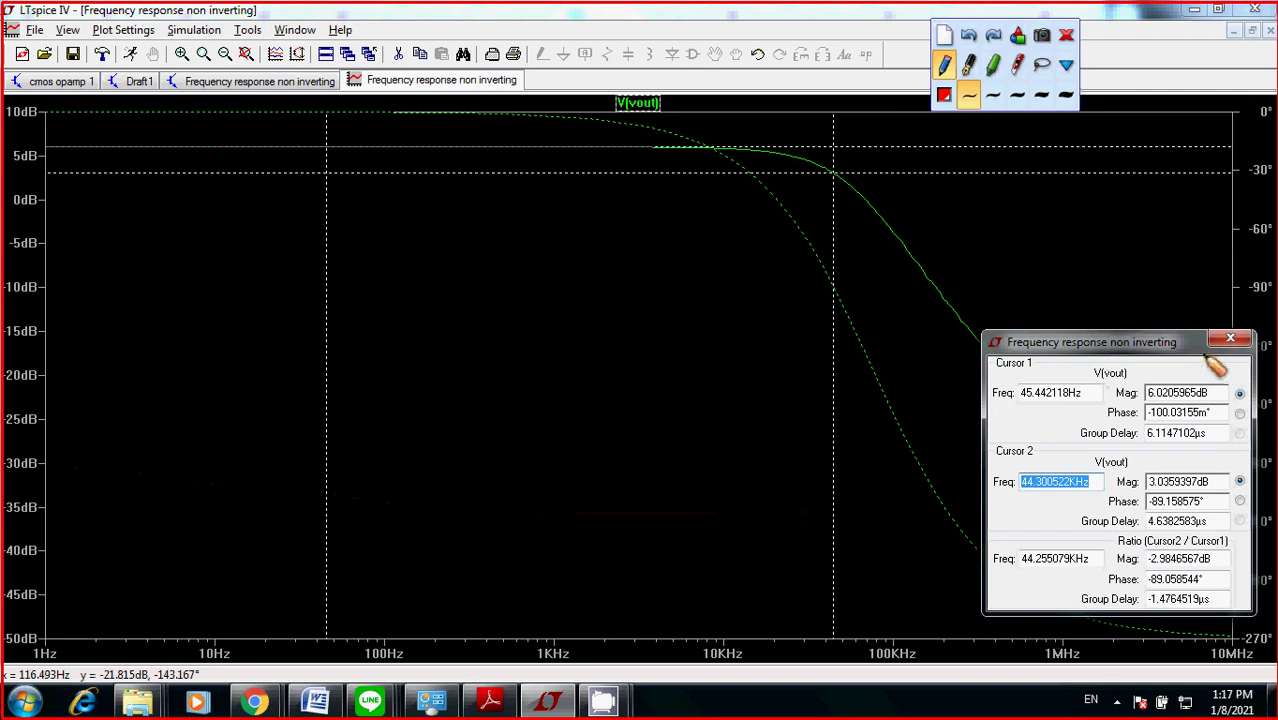
click(1067, 36)
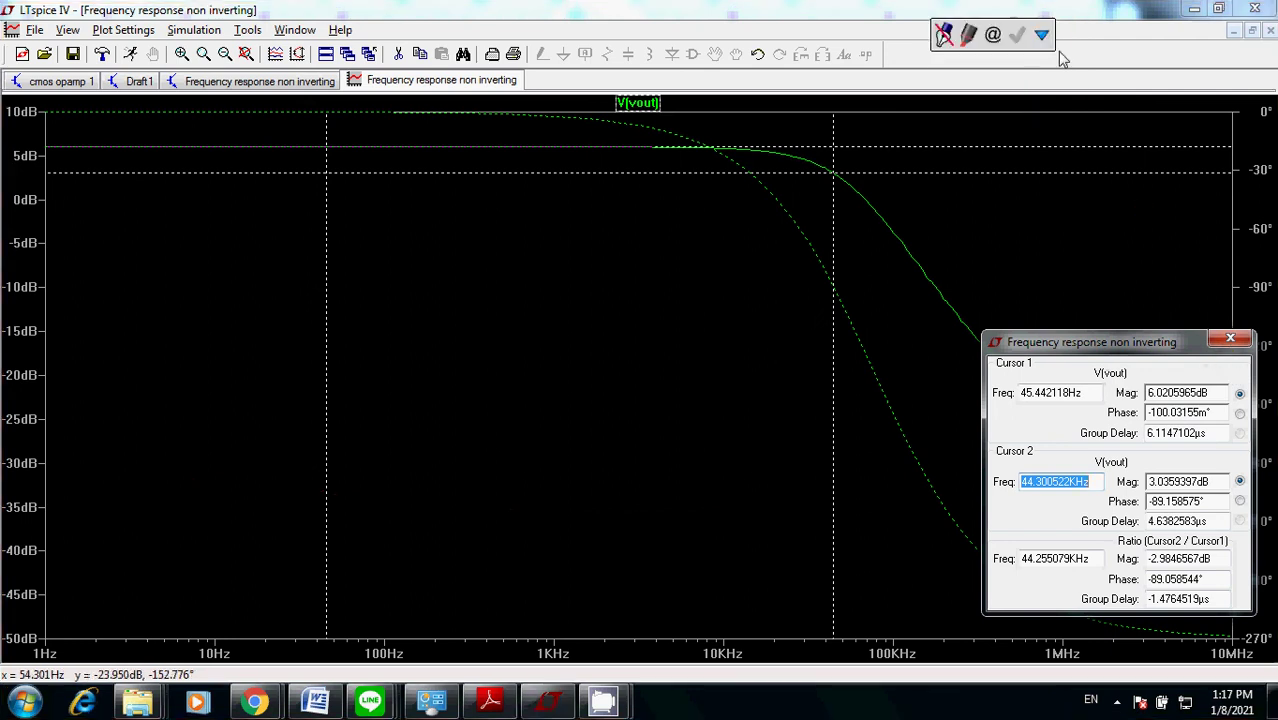
Close the cursor readout and return to the non-inverting circuit's schematic
click(1230, 340)
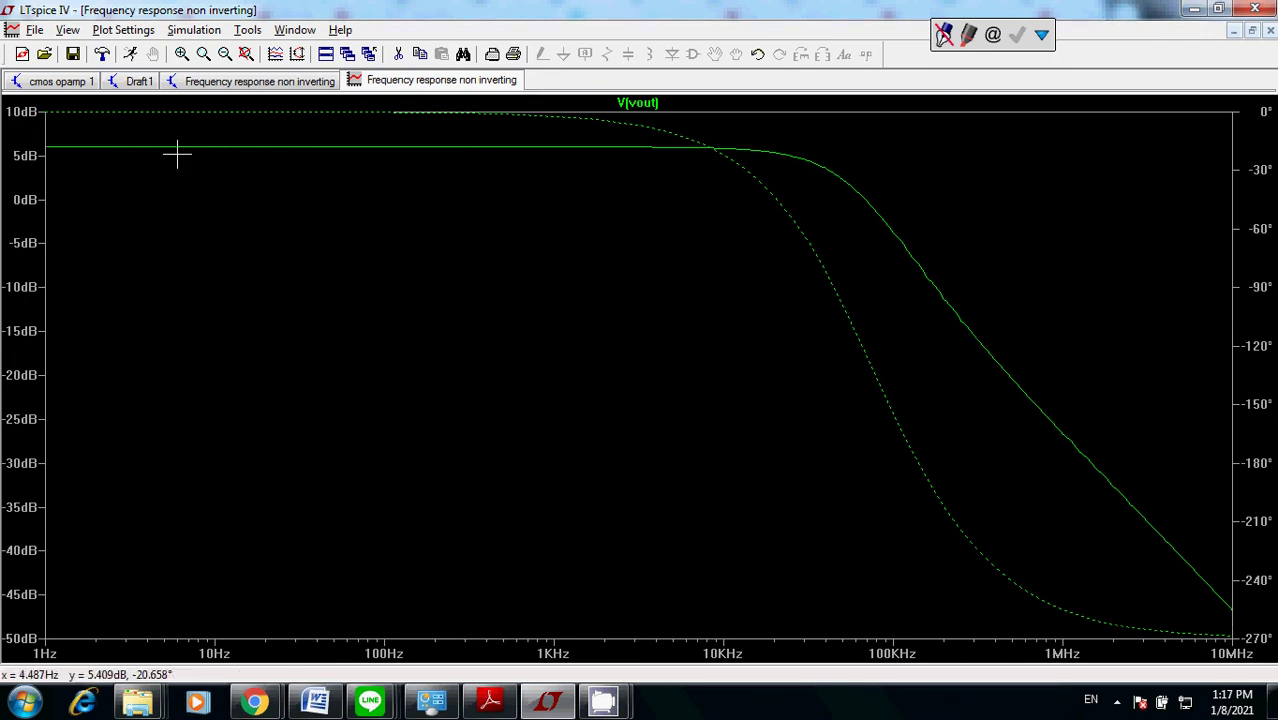
click(254, 82)
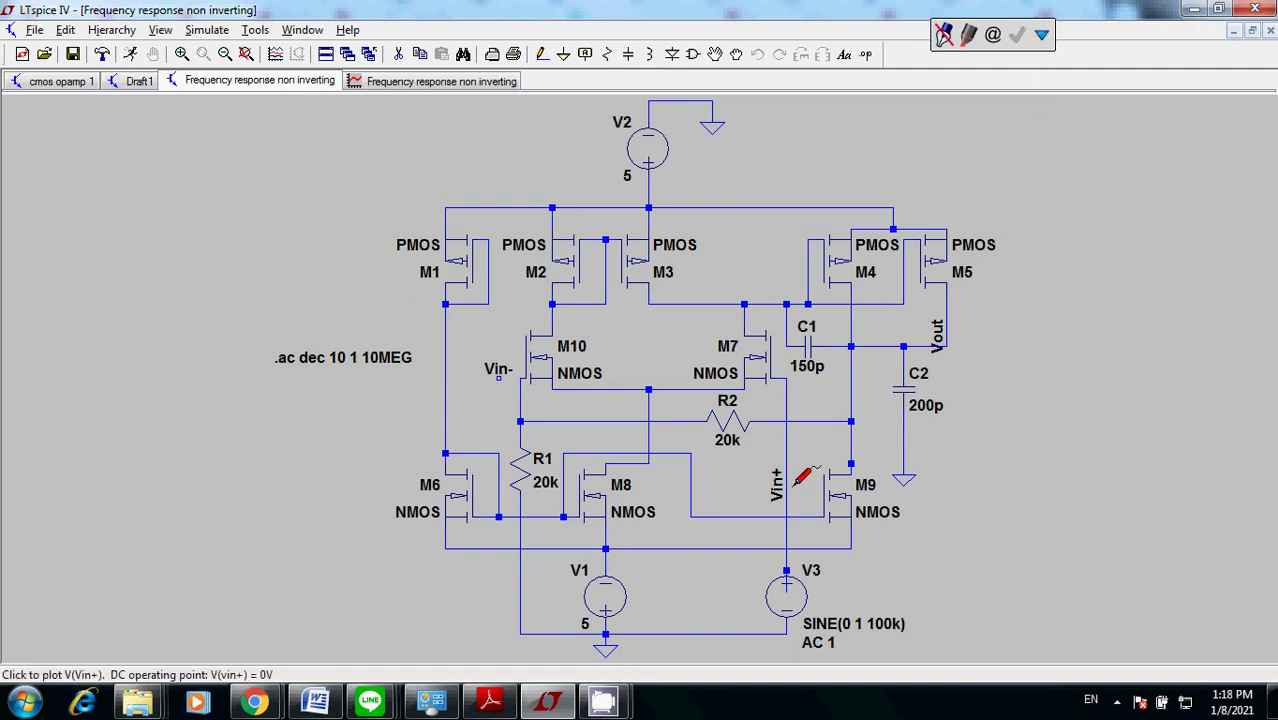
mouse_move(603, 700)
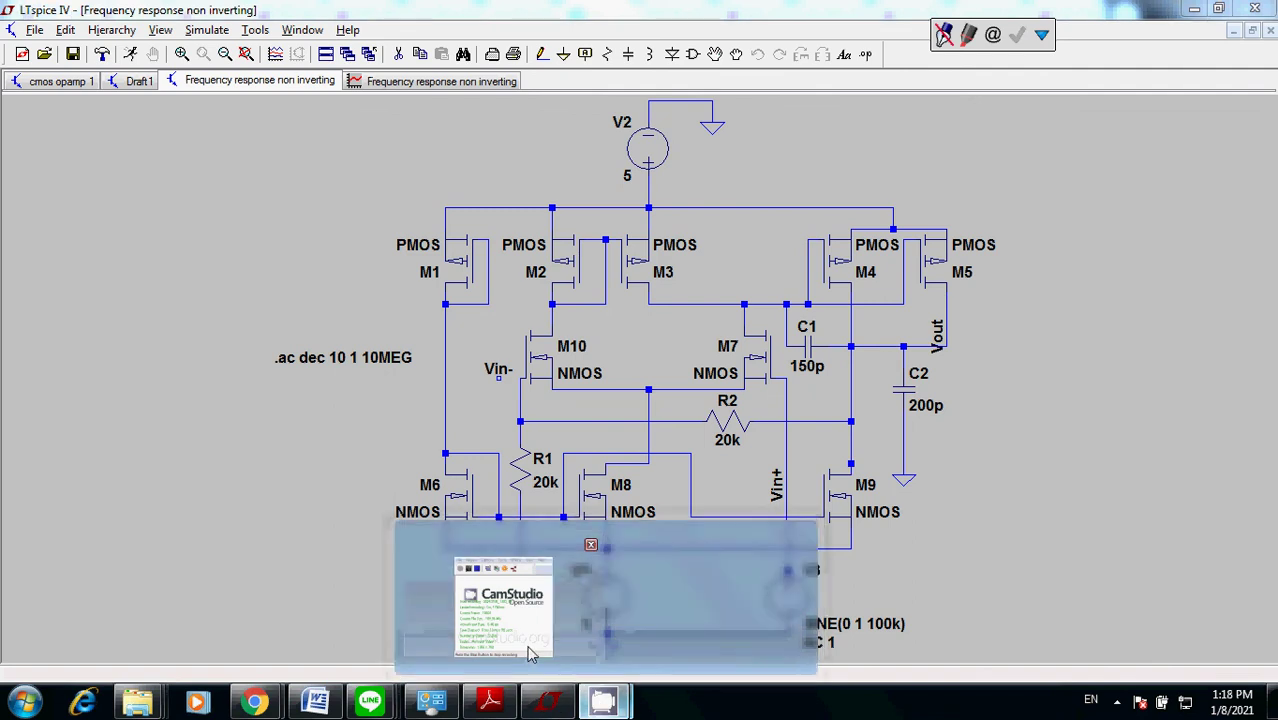